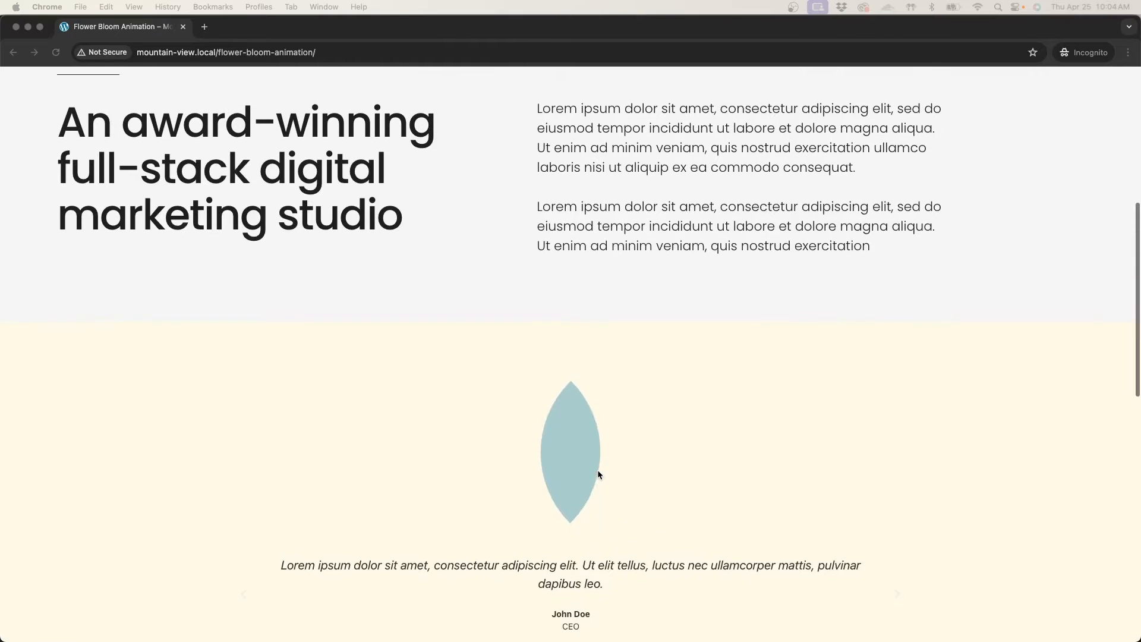
# Step: Examine how the flower animation behaves on the finished page while scrolling past the testimonial section
pyautogui.scroll(-5, 597, 473)
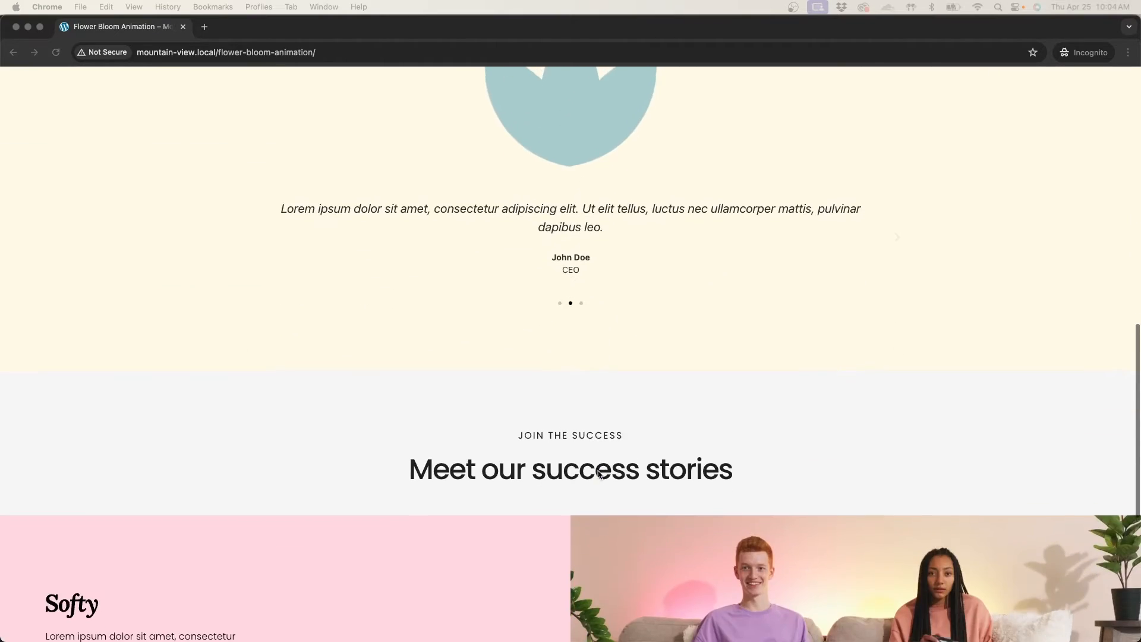
pyautogui.scroll(6, 597, 474)
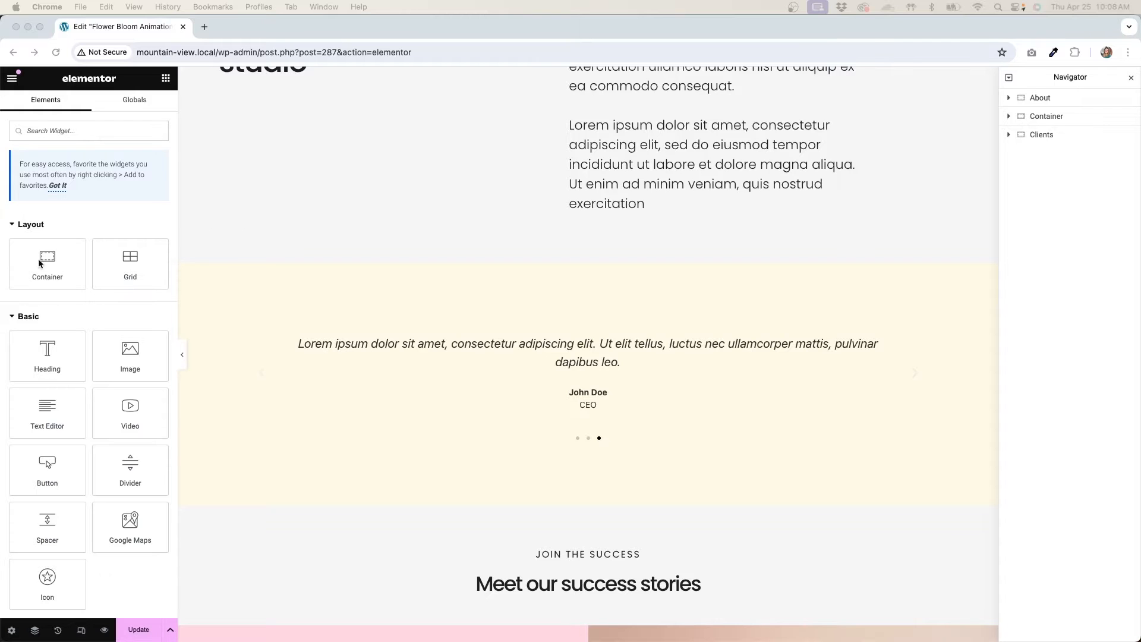
# Step: Add a container above the testimonial carousel and place an image widget with the blue petal picture in it
pyautogui.moveTo(39, 263); pyautogui.dragTo(459, 330)
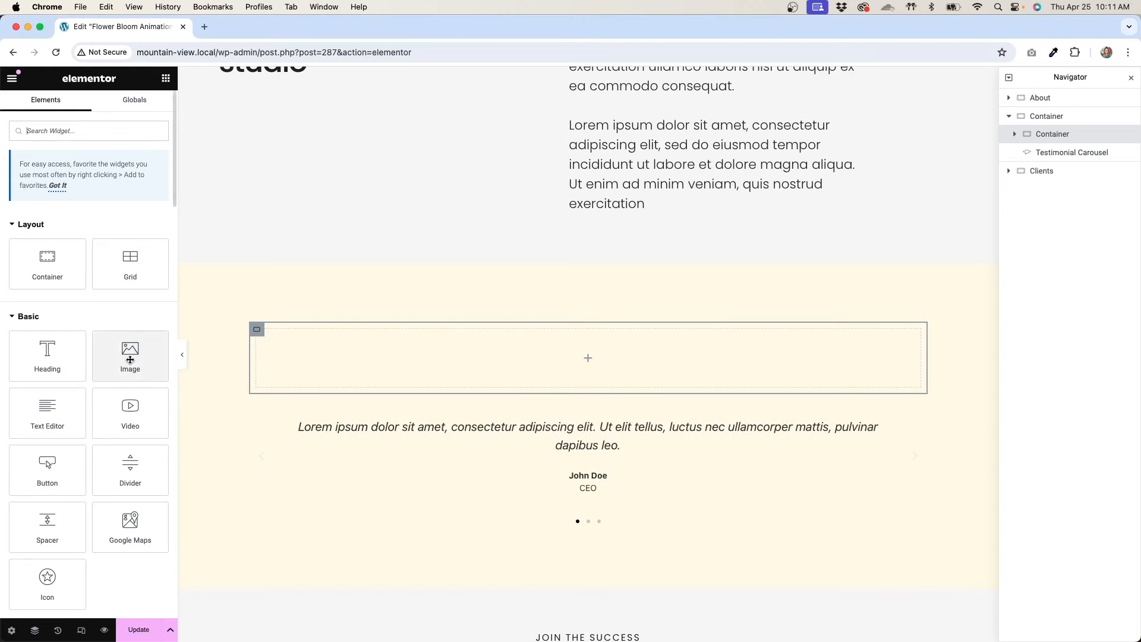
pyautogui.moveTo(130, 356); pyautogui.dragTo(382, 363)
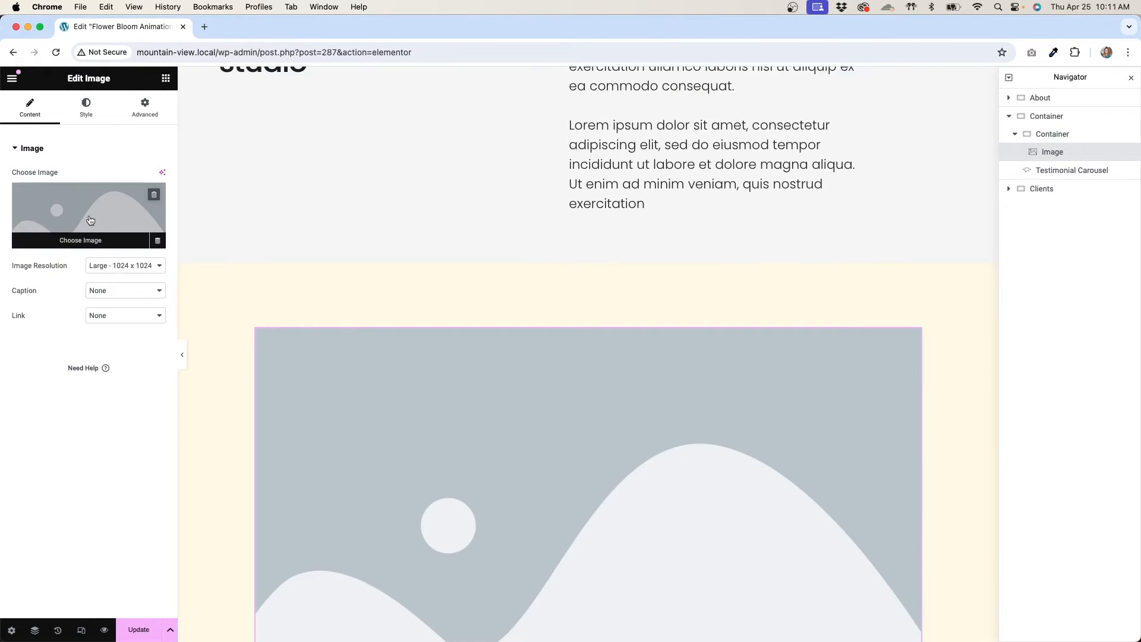
pyautogui.click(89, 229)
pyautogui.click(633, 250)
pyautogui.click(1096, 606)
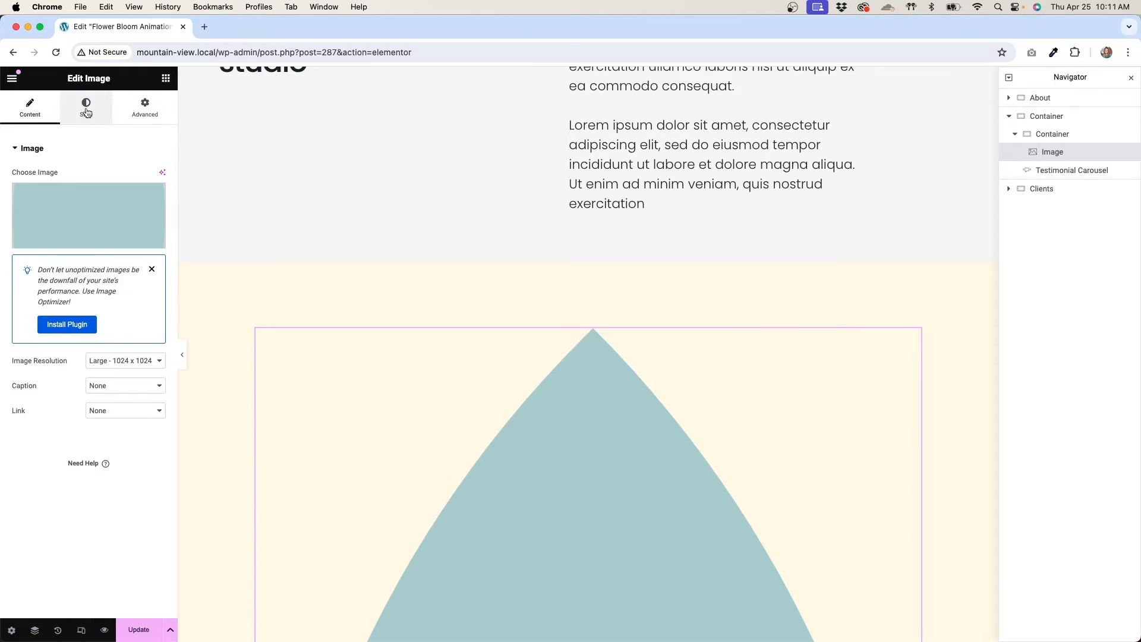
# Step: Set the petal image's width to 100 px
pyautogui.click(86, 109)
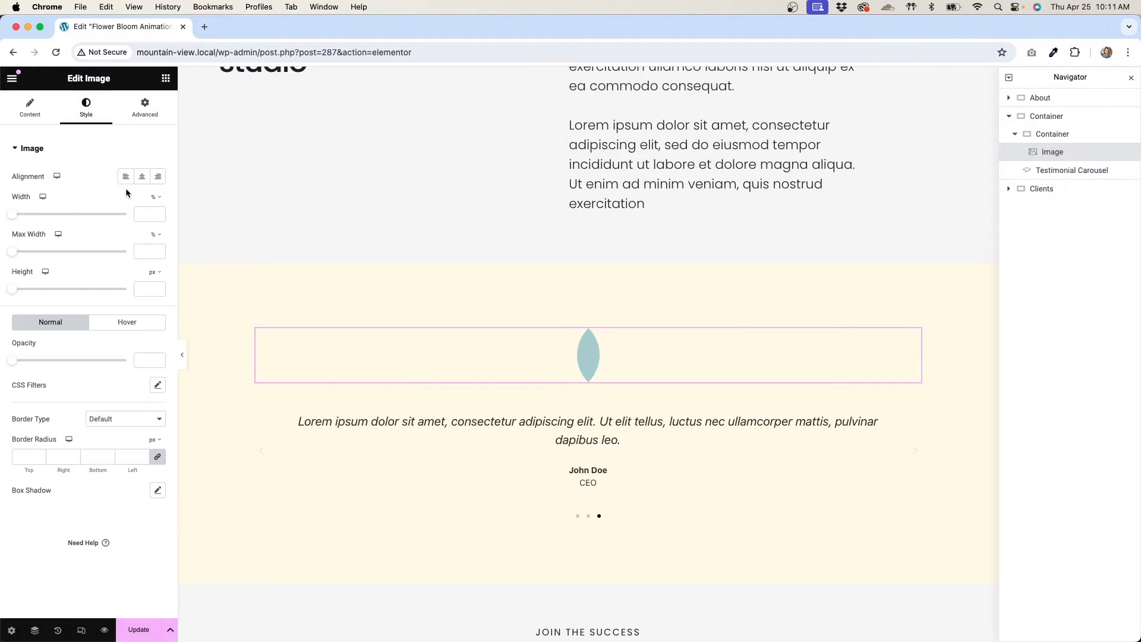
pyautogui.click(155, 198)
pyautogui.click(155, 198)
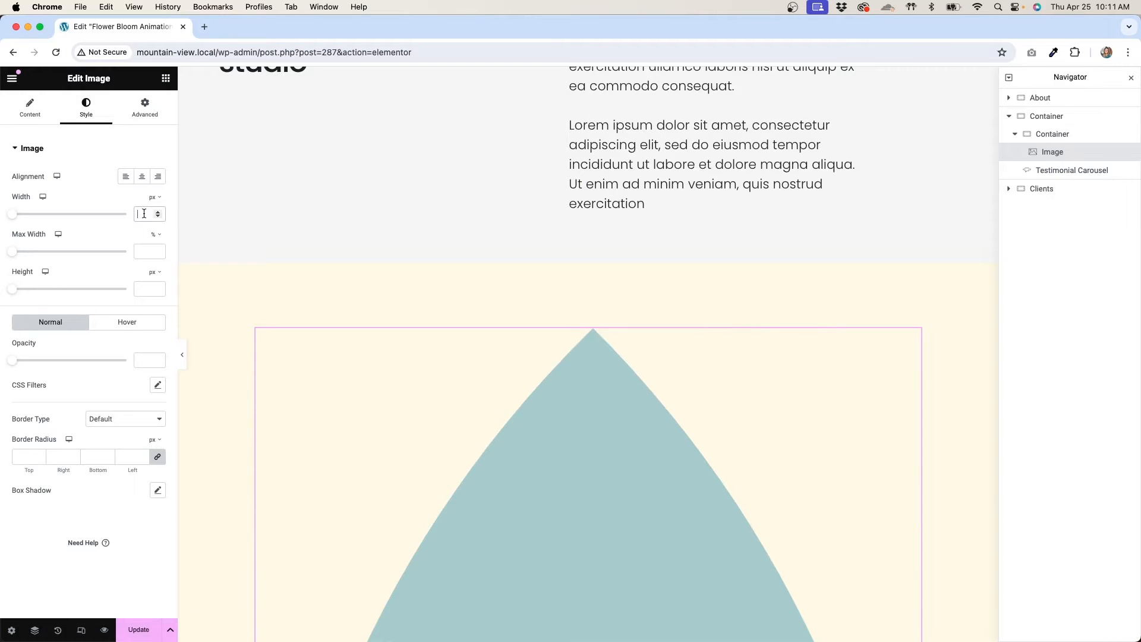
pyautogui.write('100')
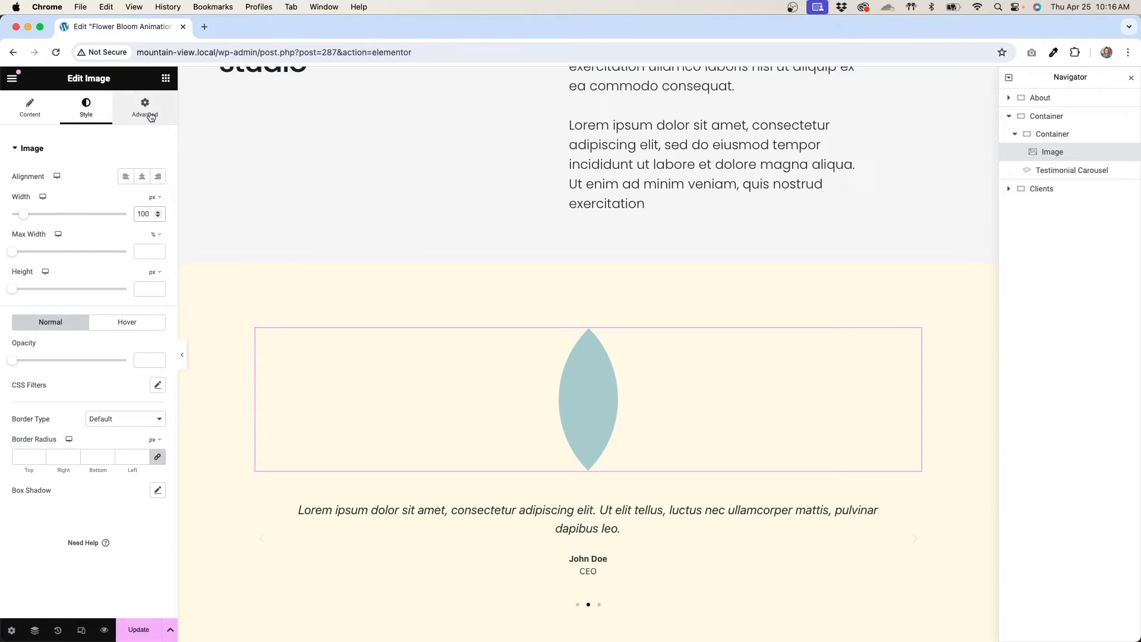
# Step: Set the petal image's position to Absolute
pyautogui.click(145, 109)
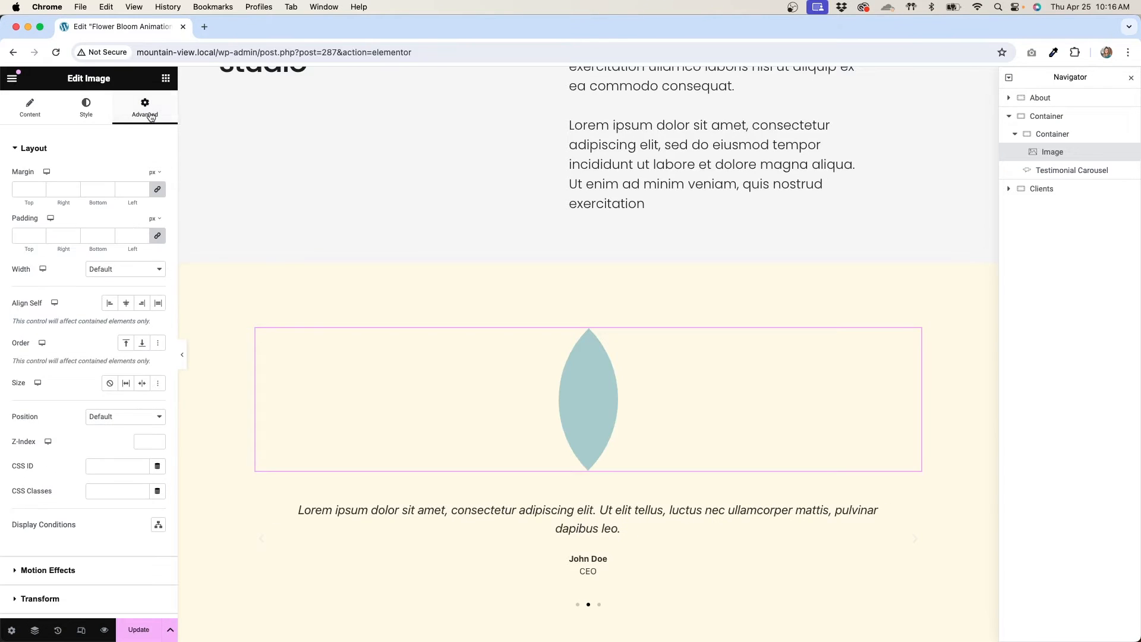
pyautogui.click(119, 413)
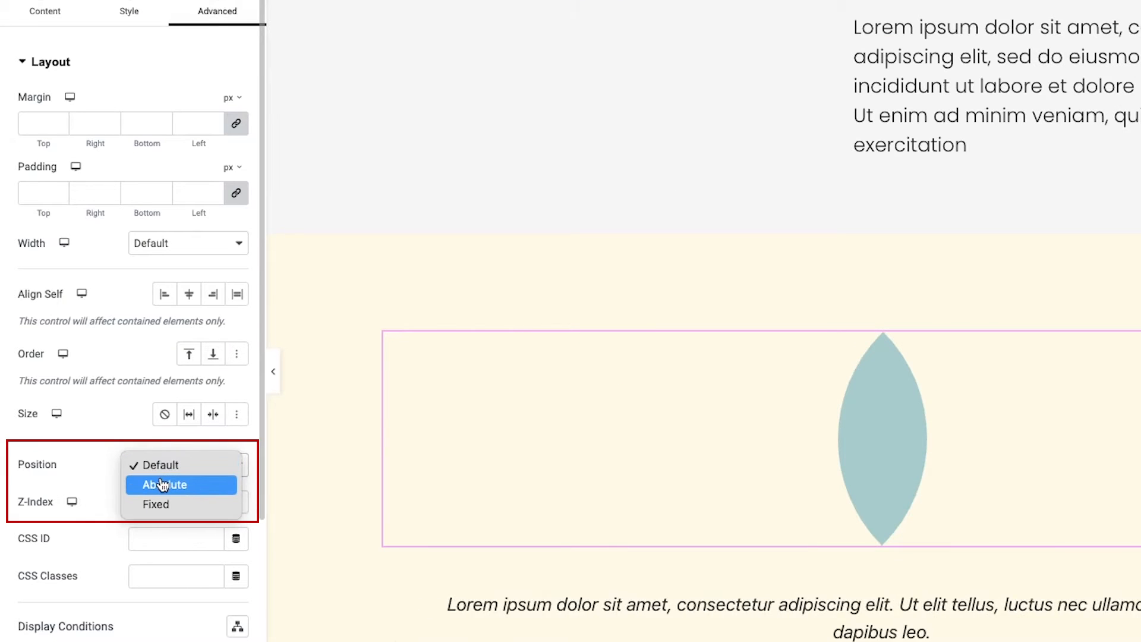
pyautogui.click(163, 484)
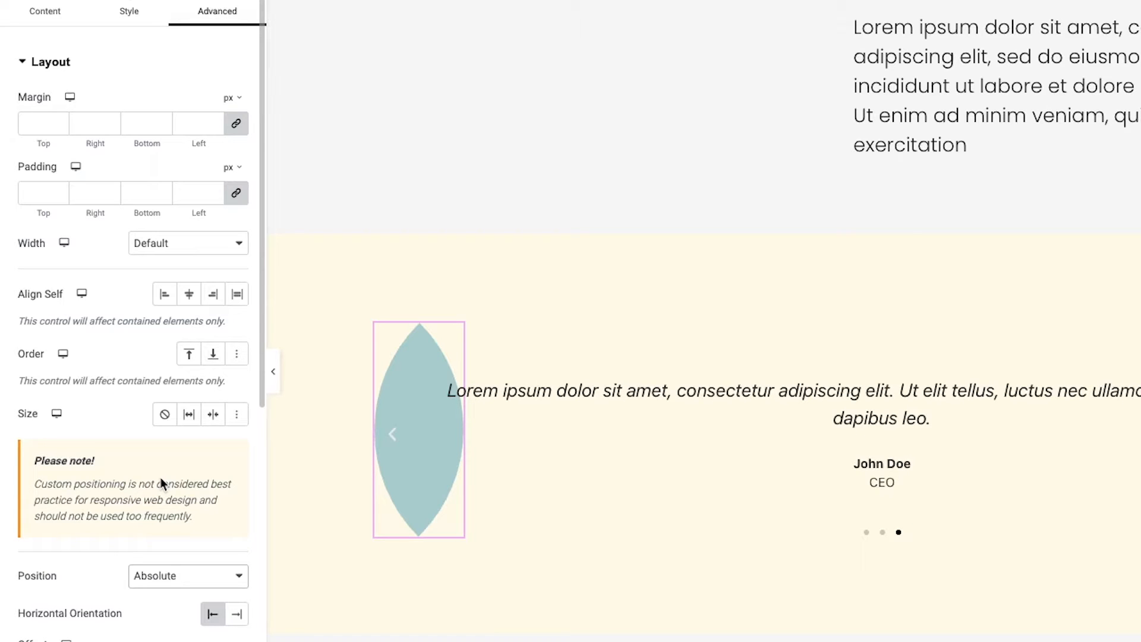
# Step: Give the petal's parent container a minimum height of 254 px and centre its items
pyautogui.click(1051, 135)
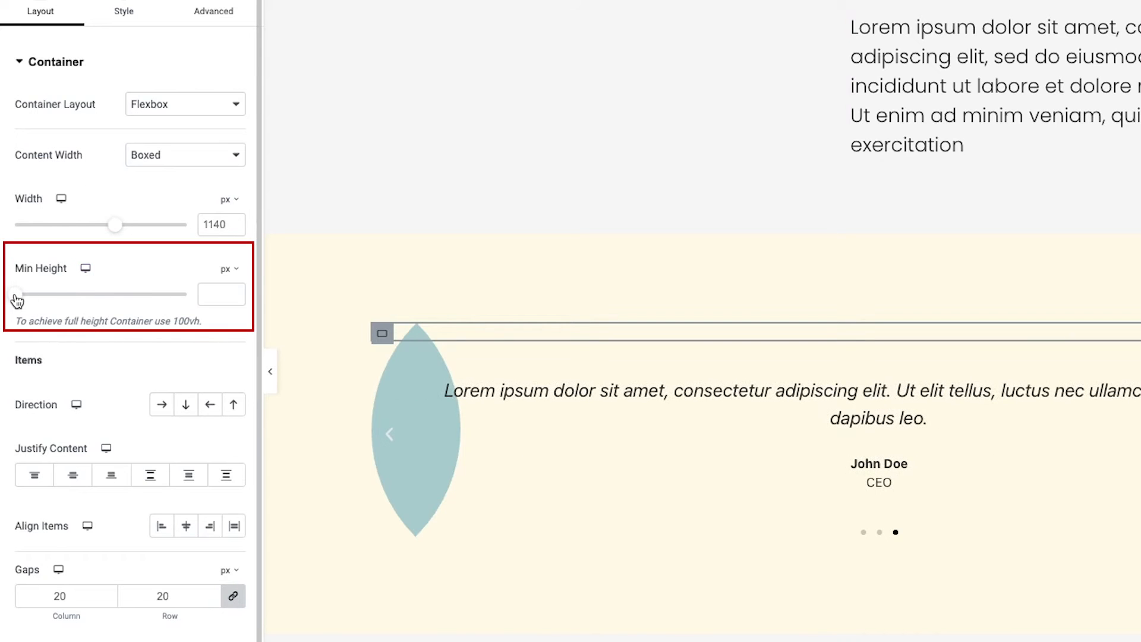
pyautogui.moveTo(17, 302); pyautogui.dragTo(45, 301)
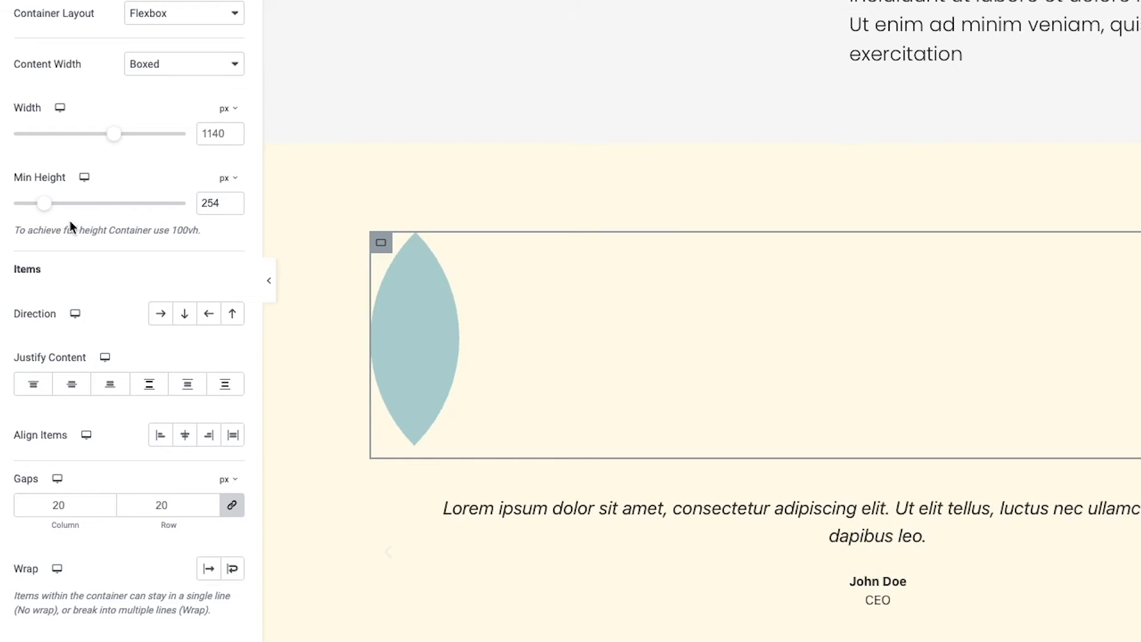
pyautogui.click(185, 437)
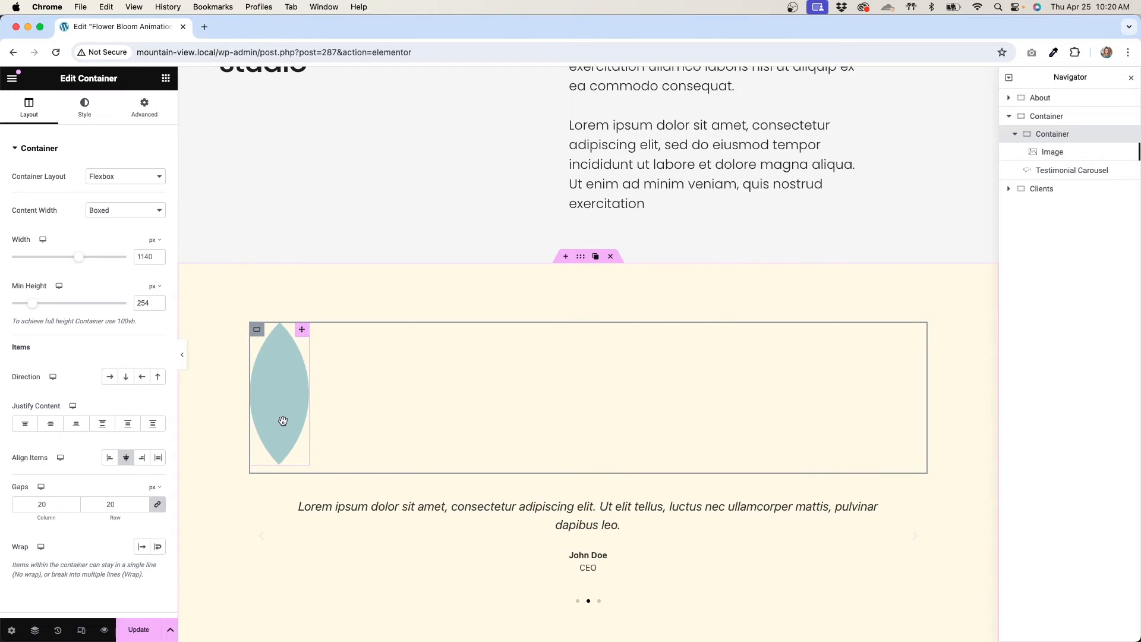
# Step: Switch the petal image's horizontal offset unit to percent
pyautogui.click(282, 421)
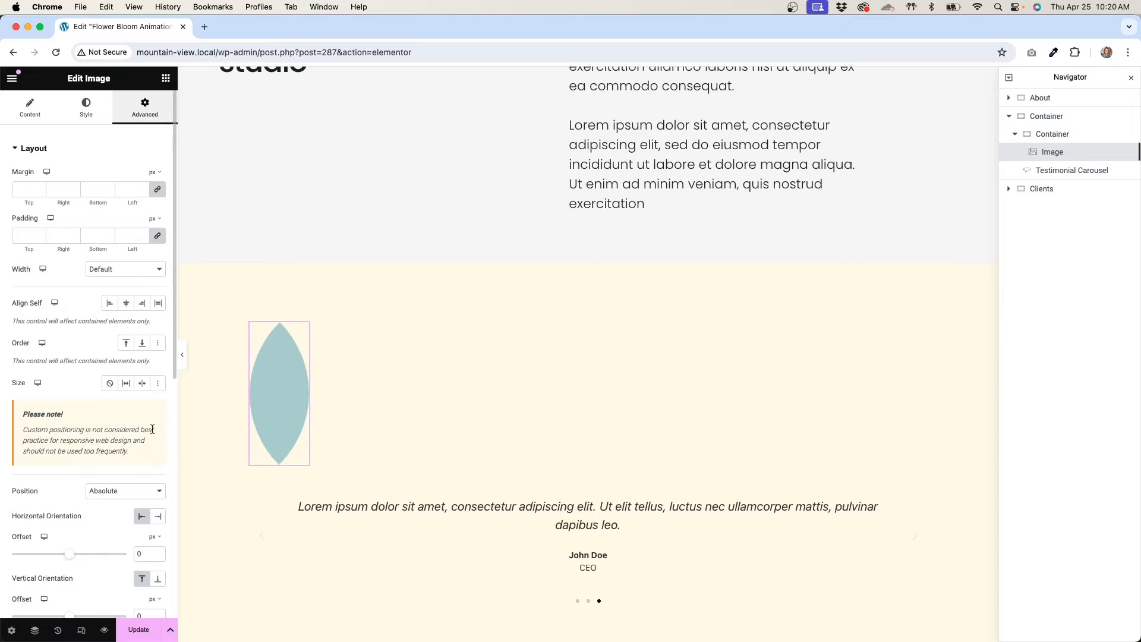
pyautogui.scroll(-3, 137, 566)
pyautogui.scroll(-1, 137, 566)
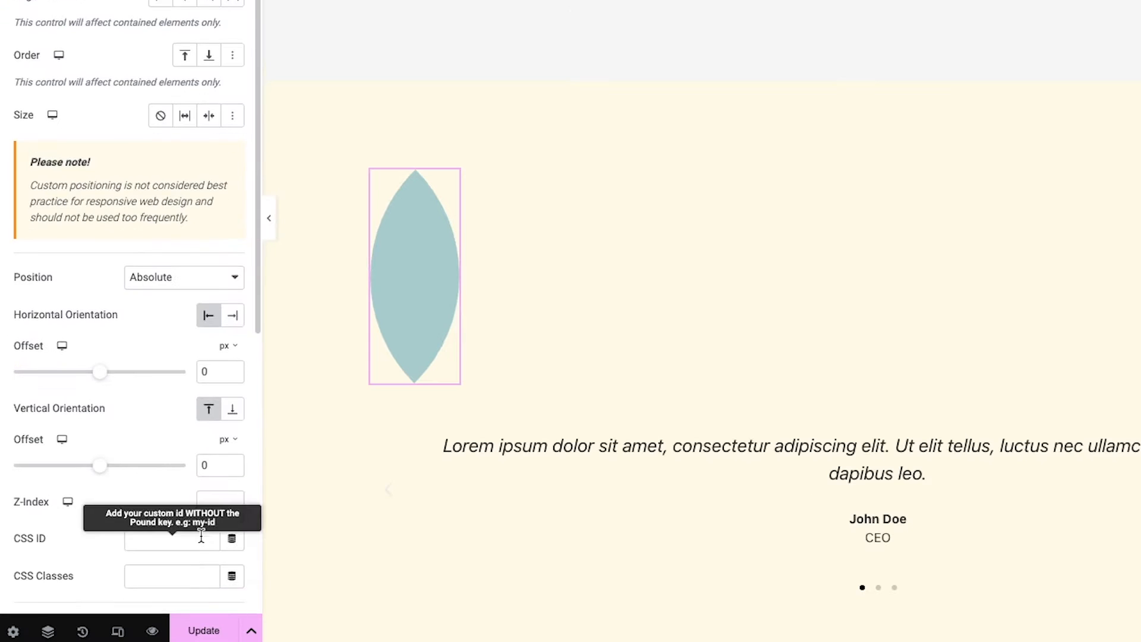
pyautogui.click(157, 431)
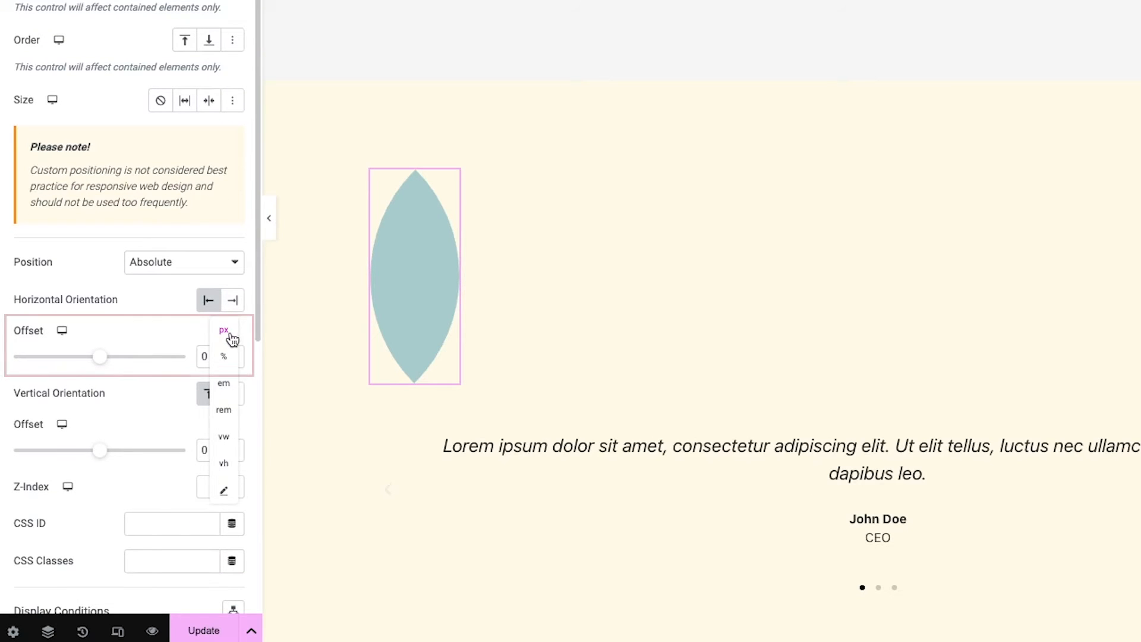
pyautogui.click(224, 360)
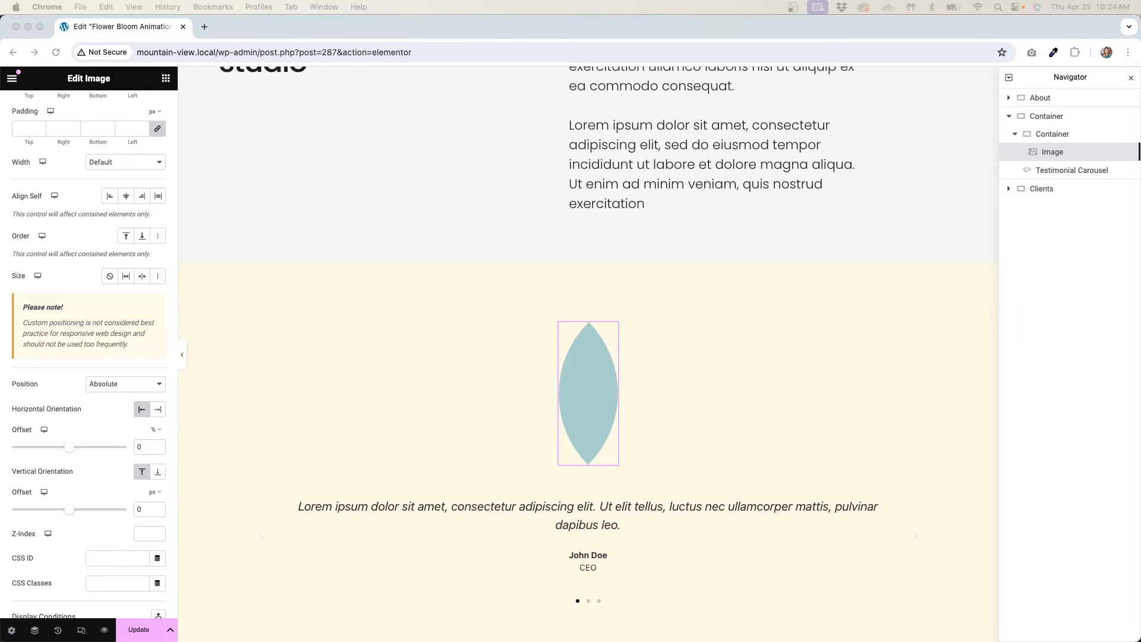
# Step: Duplicate the petal image twice inside its container
pyautogui.click(590, 408)
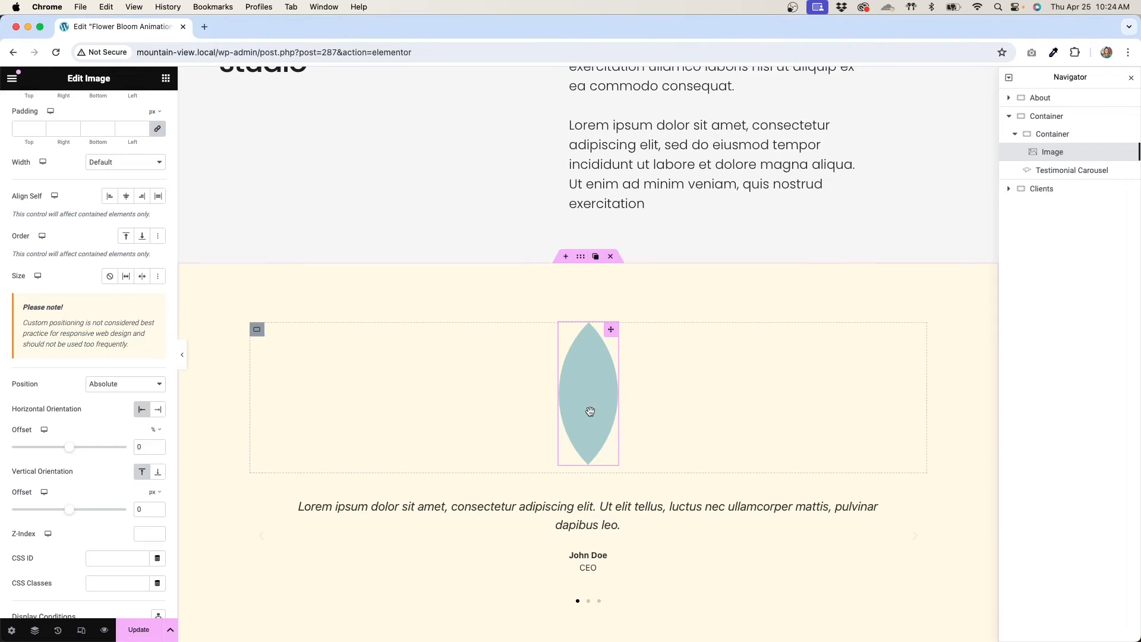
pyautogui.rightClick(591, 413)
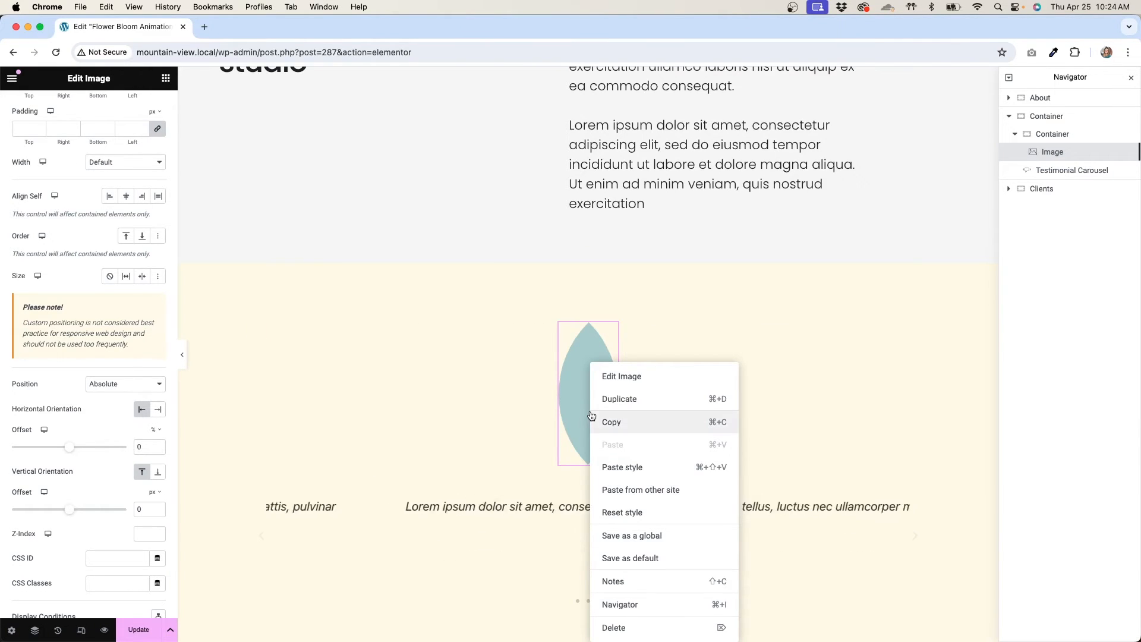
pyautogui.click(603, 398)
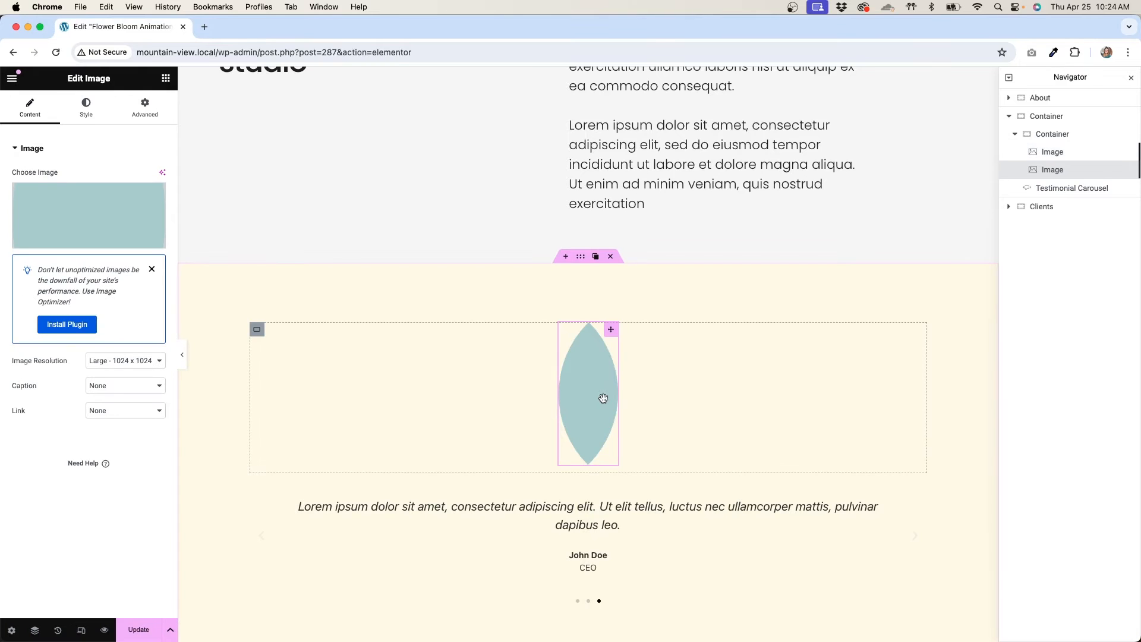
pyautogui.rightClick(601, 398)
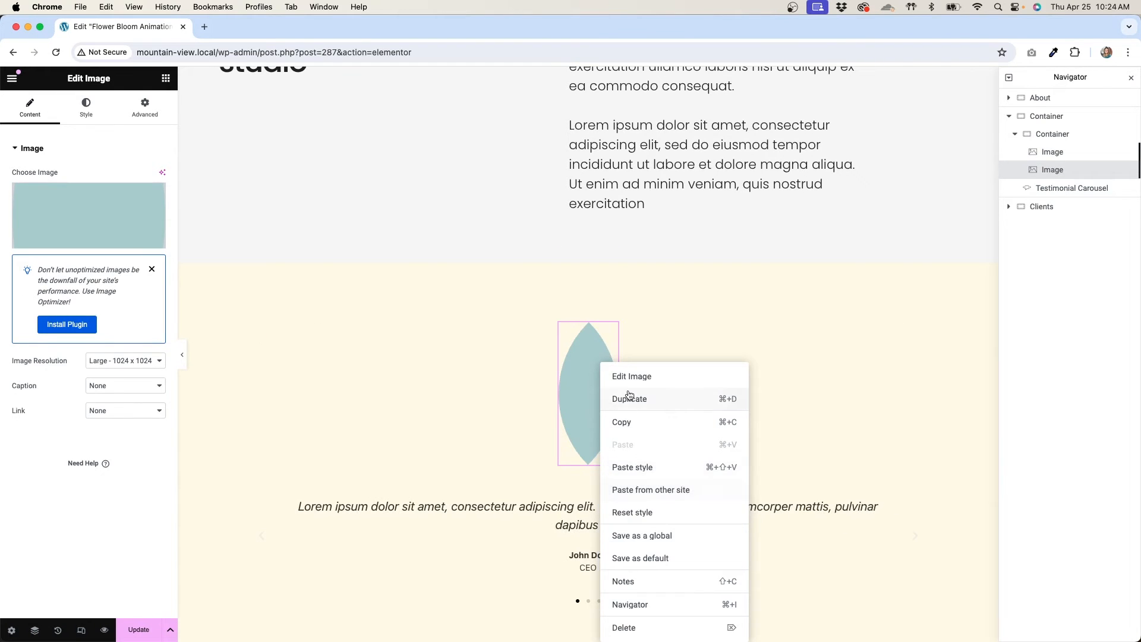
pyautogui.click(629, 396)
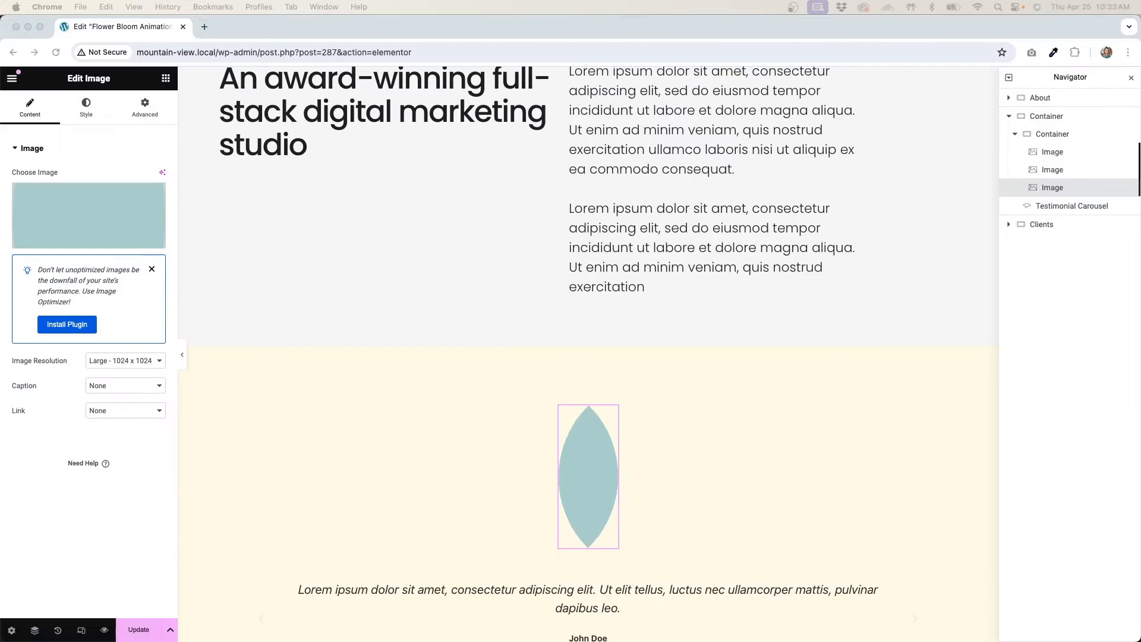
# Step: Turn on scrolling effects for the second petal image and enable its Rotate effect
pyautogui.click(1061, 172)
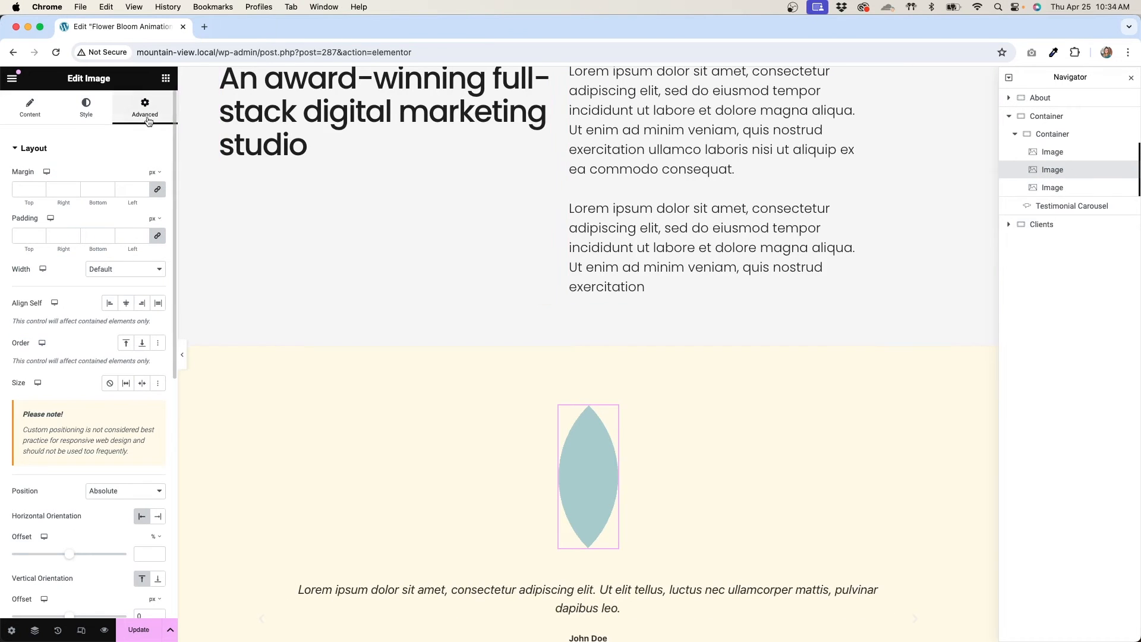
pyautogui.scroll(-6, 116, 418)
pyautogui.click(109, 380)
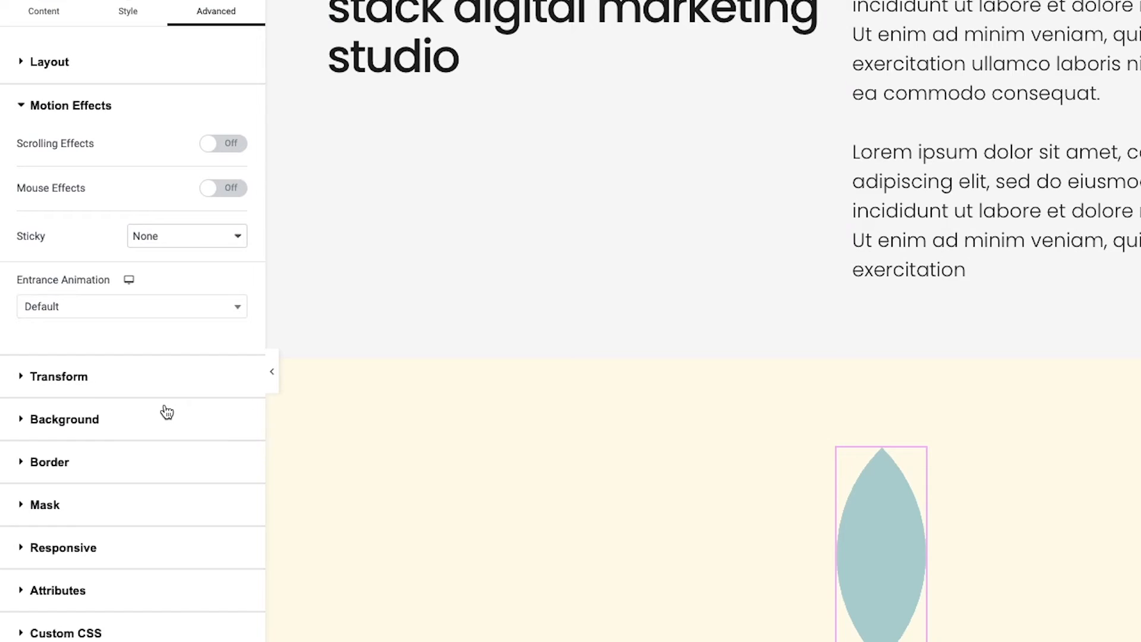
pyautogui.click(236, 146)
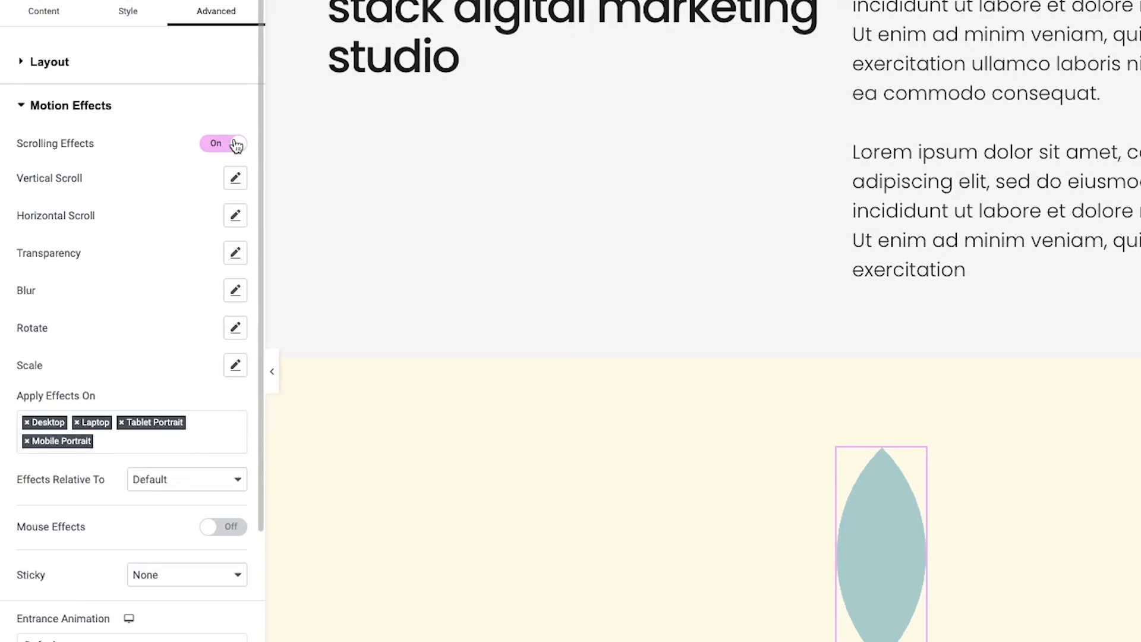
pyautogui.click(236, 328)
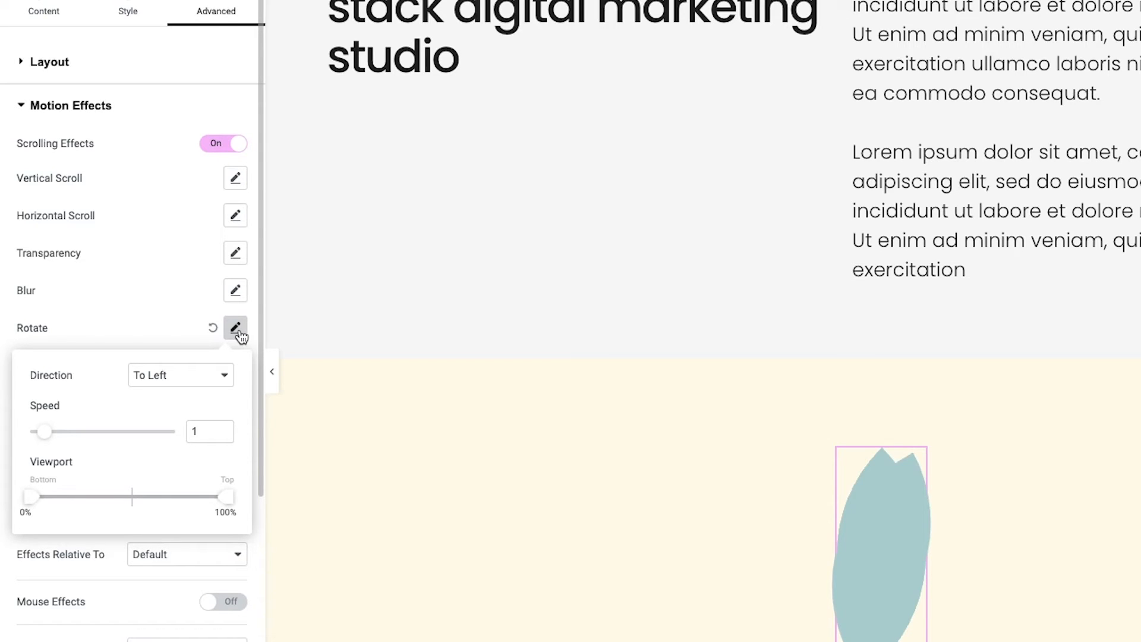
# Step: Set the second petal's rotation direction to To Right, with speed 1 and the viewport range from 50% to 100%
pyautogui.click(178, 375)
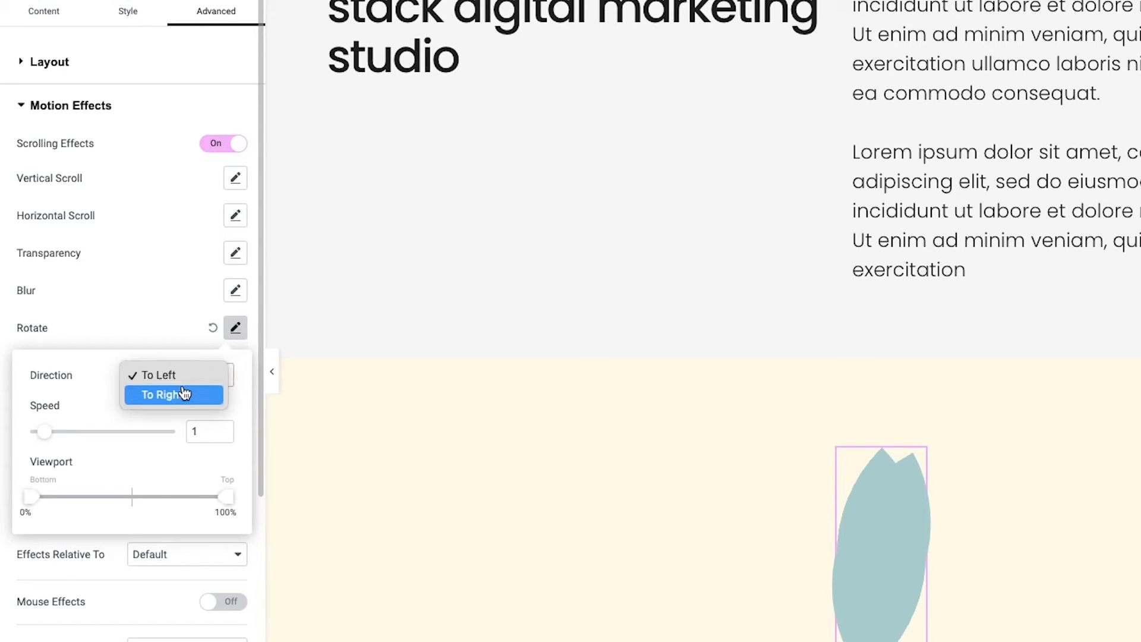
pyautogui.click(184, 393)
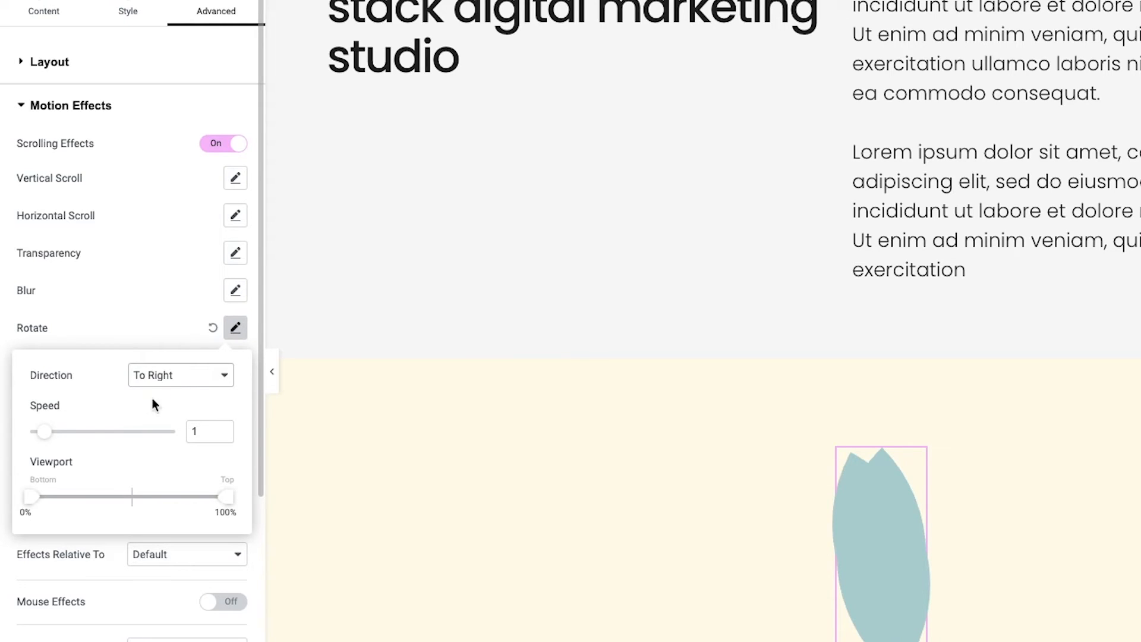
pyautogui.moveTo(45, 433); pyautogui.dragTo(46, 432)
pyautogui.moveTo(29, 498); pyautogui.dragTo(135, 507)
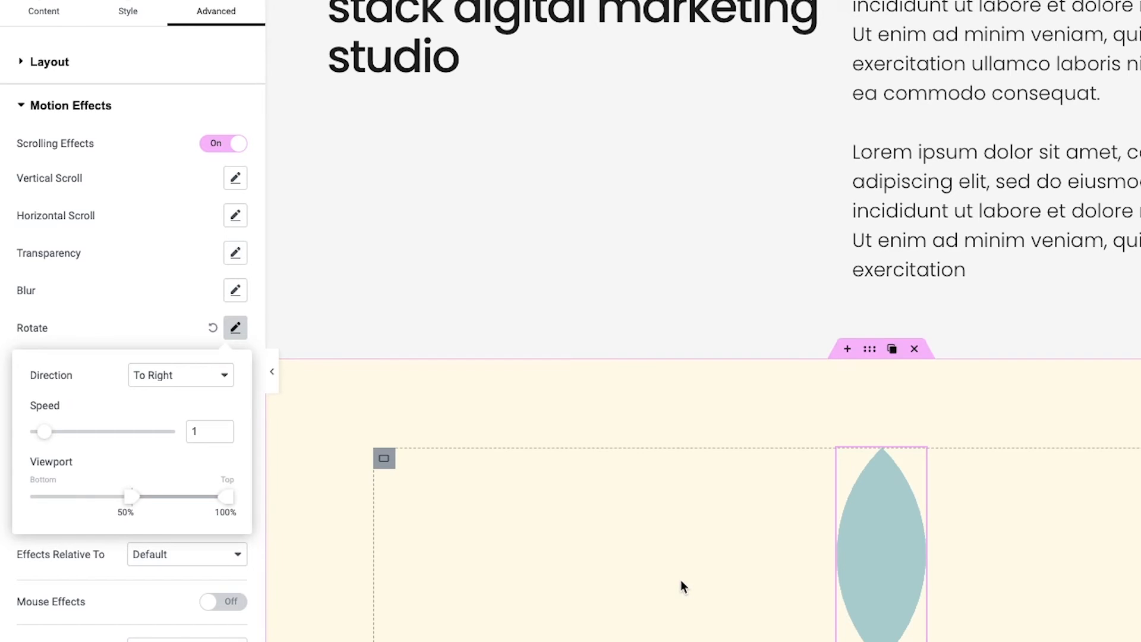
# Step: Examine how the second petal rotates while scrolling up and down through the testimonial section
pyautogui.scroll(-3, 680, 581)
pyautogui.scroll(-5, 681, 581)
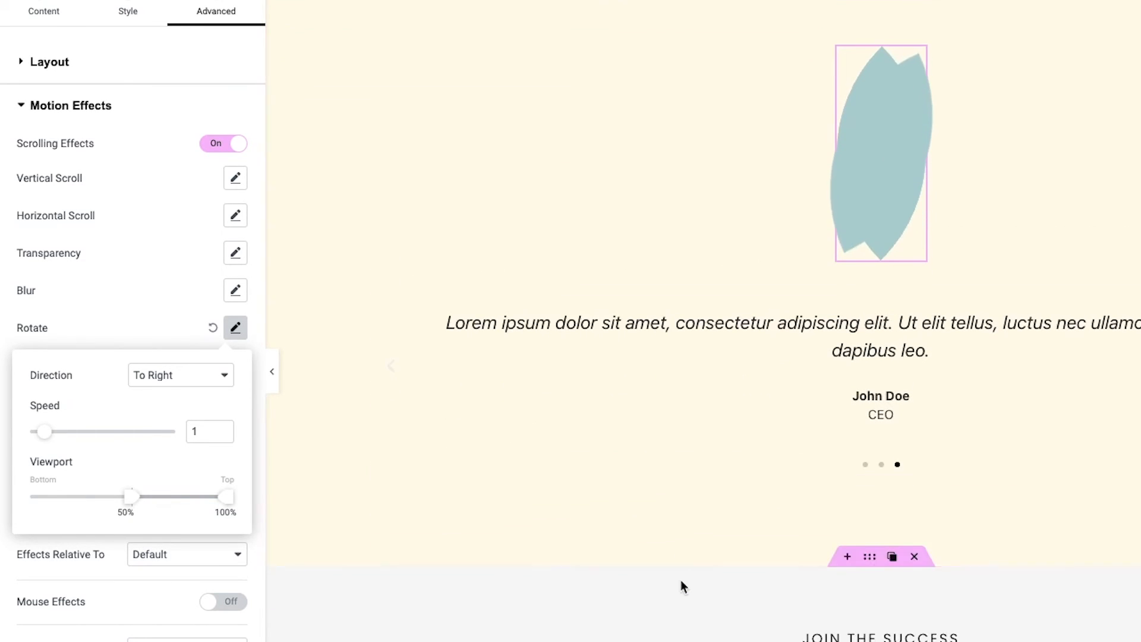
pyautogui.scroll(2, 681, 581)
pyautogui.scroll(4, 680, 580)
pyautogui.scroll(-4, 679, 579)
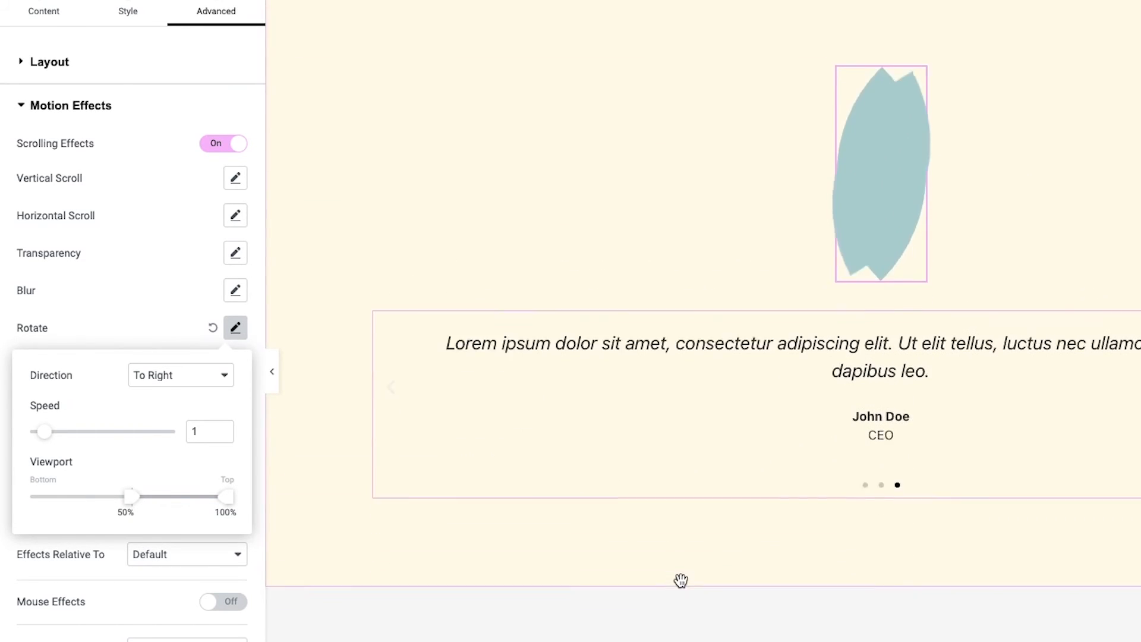
pyautogui.scroll(3, 679, 581)
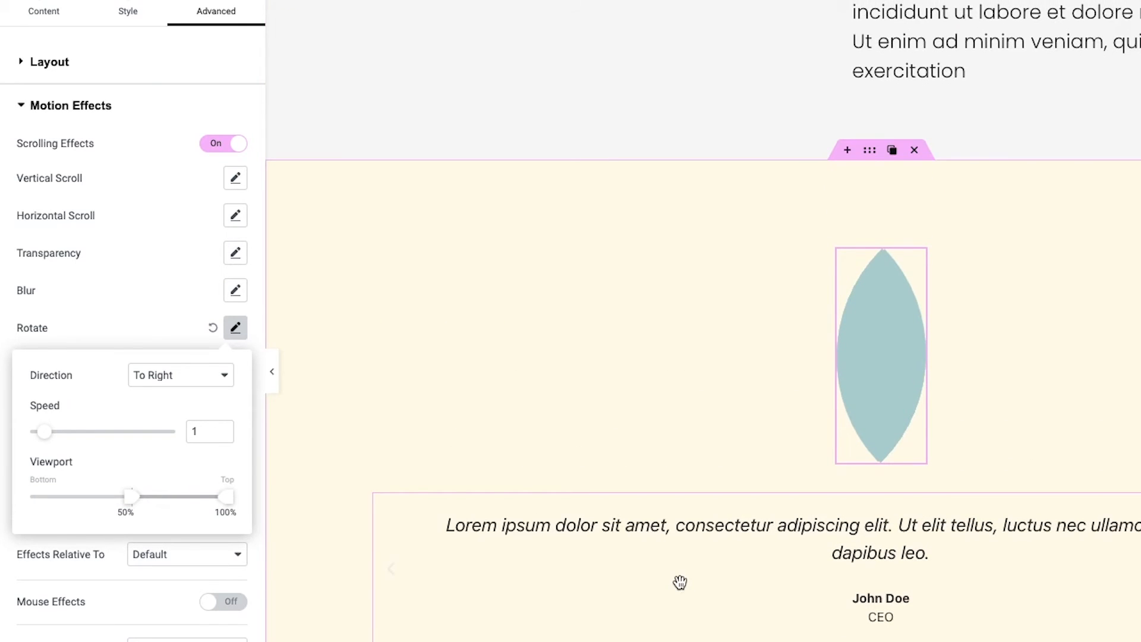
pyautogui.scroll(-4, 680, 582)
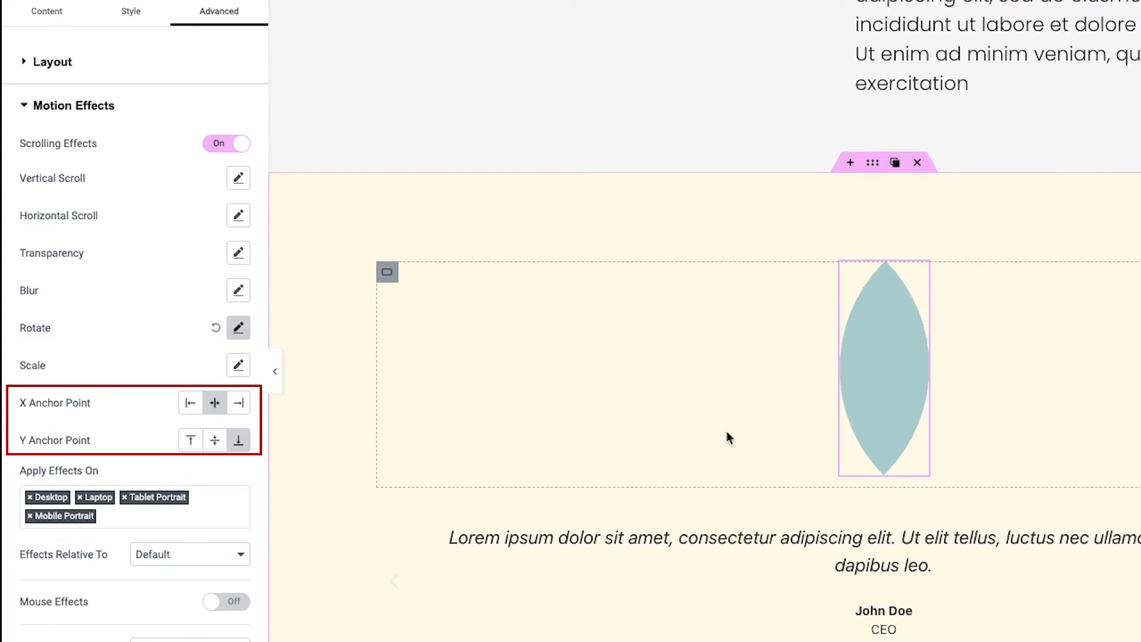
pyautogui.scroll(-5, 727, 434)
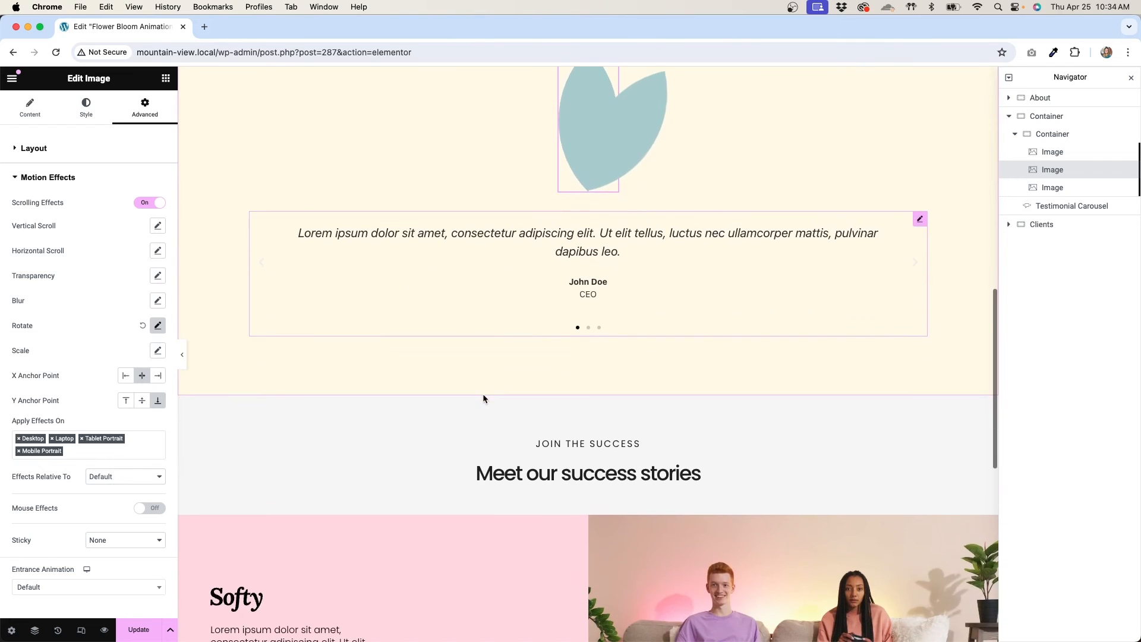
# Step: Turn on scrolling effects for the third petal image and enable its Rotate effect
pyautogui.scroll(5, 483, 393)
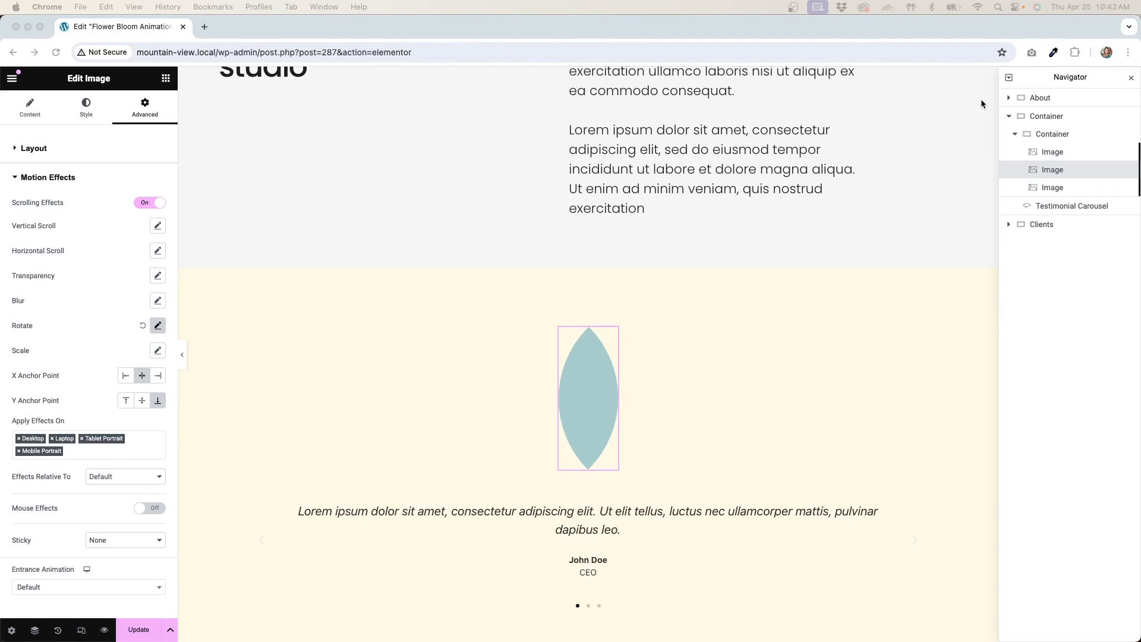
pyautogui.click(1051, 187)
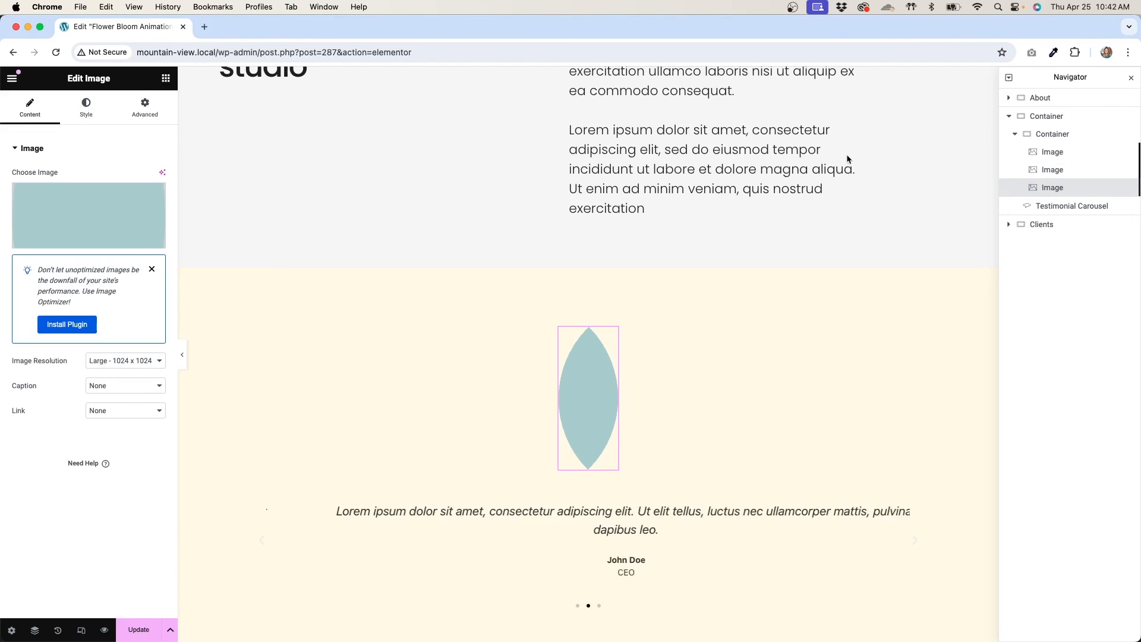
pyautogui.click(146, 113)
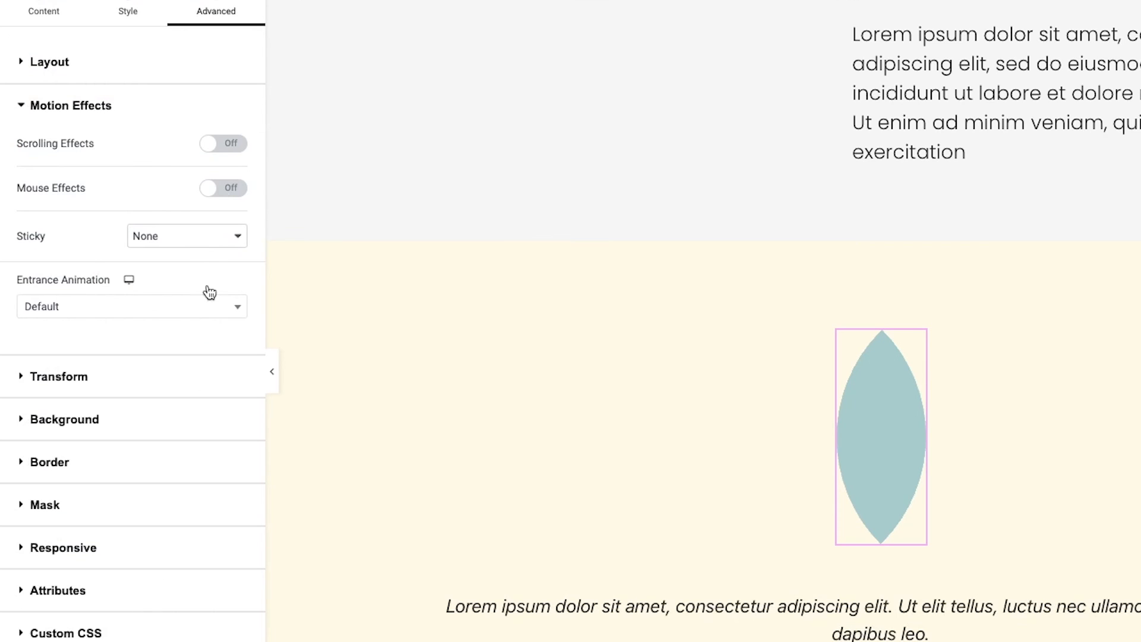
pyautogui.click(229, 144)
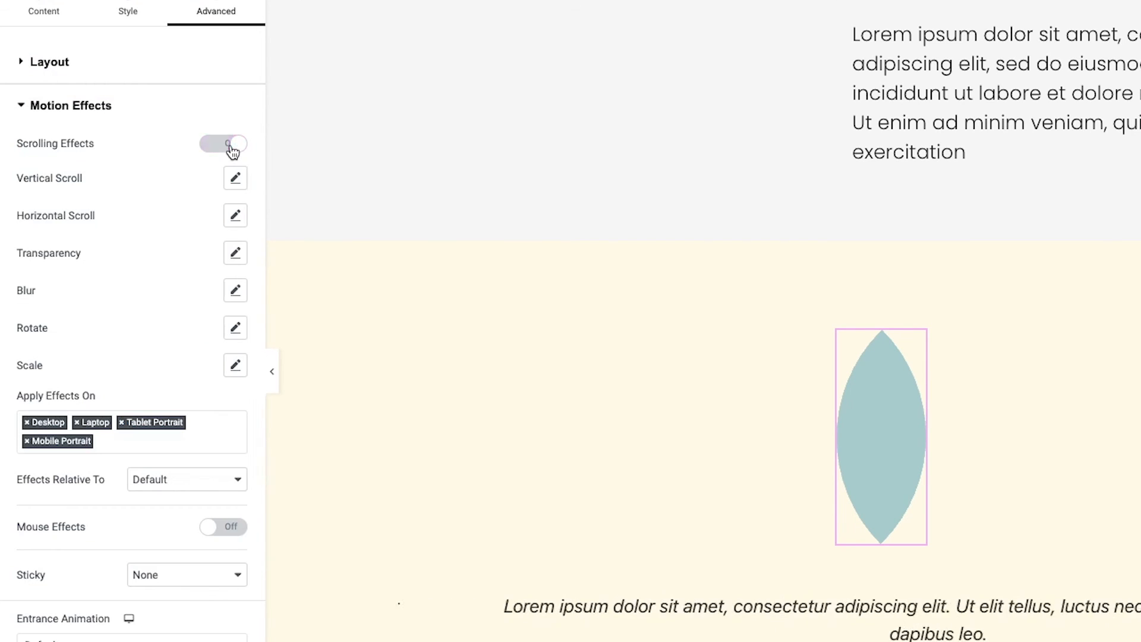
pyautogui.click(235, 329)
# Step: Set the third petal's rotation viewport range from 50% to 100% and its Y anchor point to bottom
pyautogui.moveTo(33, 497); pyautogui.dragTo(132, 499)
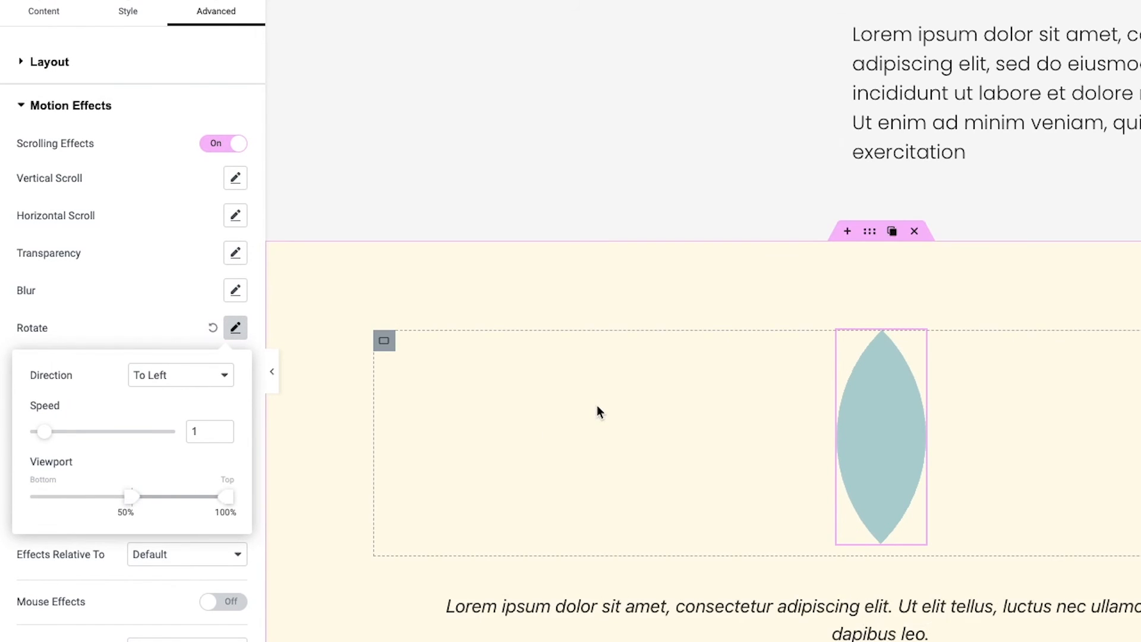
pyautogui.click(164, 307)
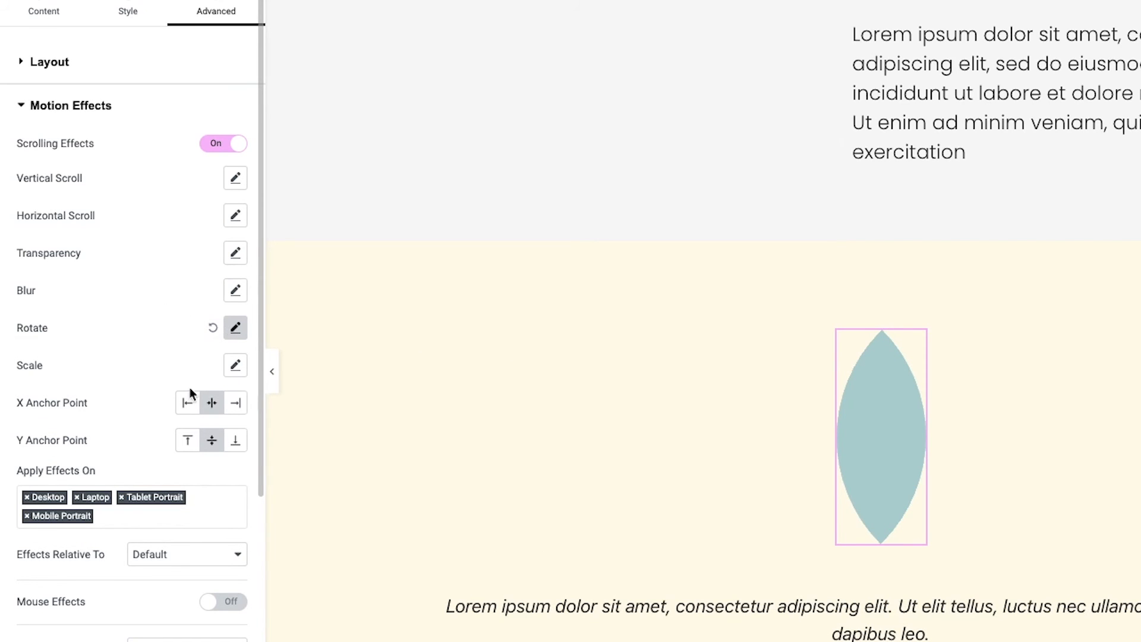
pyautogui.click(235, 439)
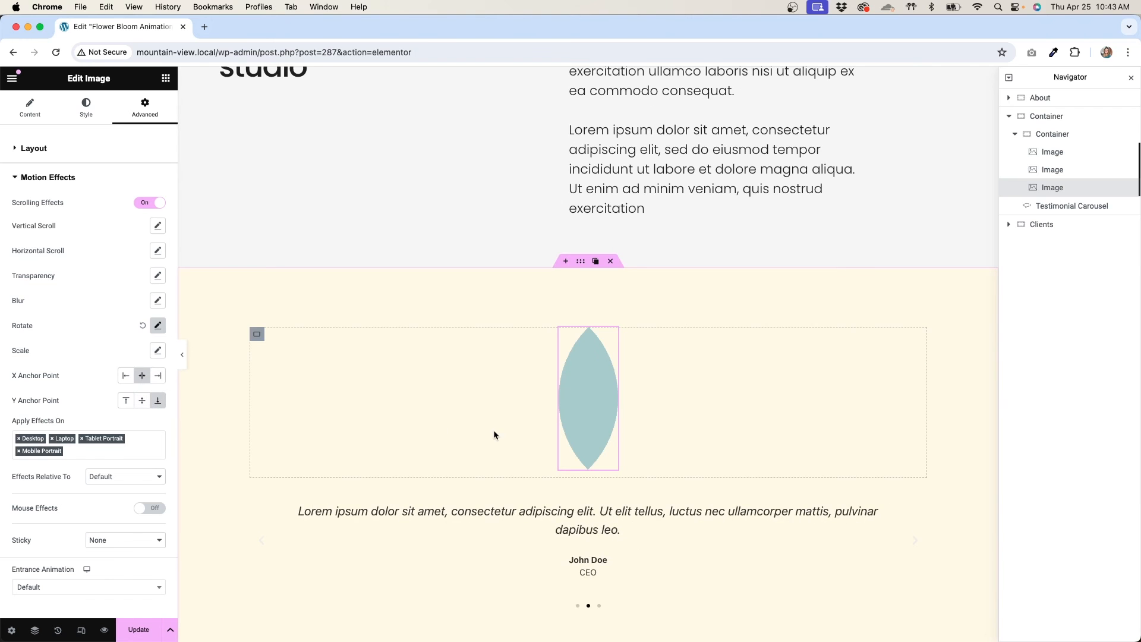
# Step: Examine how the second and third petals open and close around the first while scrolling up and down through the testimonial section
pyautogui.scroll(-10, 494, 431)
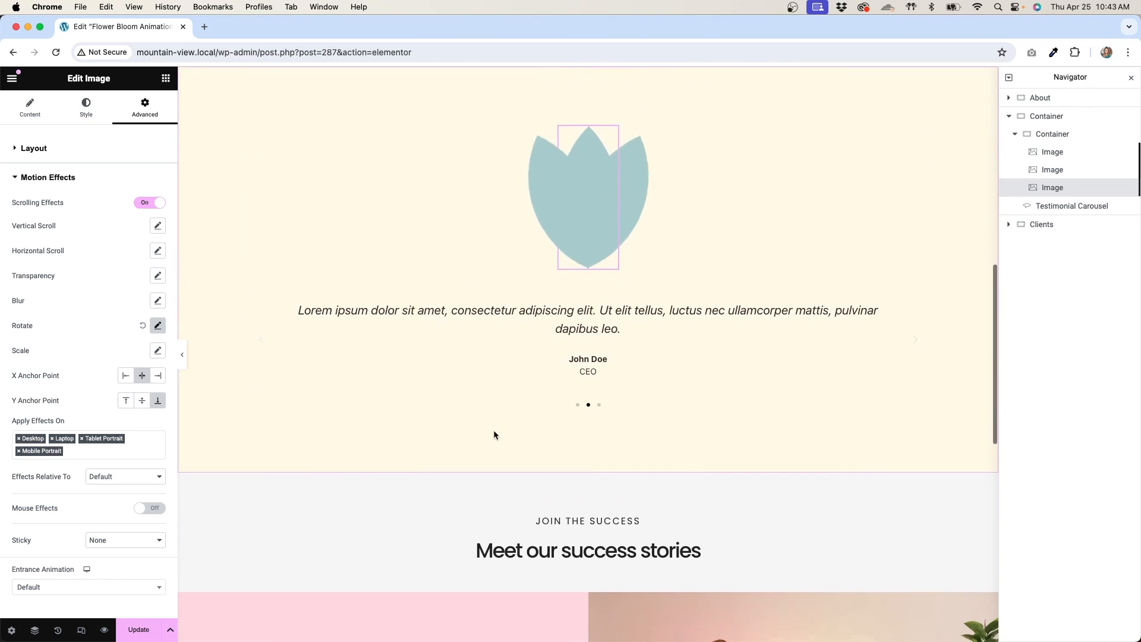
pyautogui.scroll(9, 494, 435)
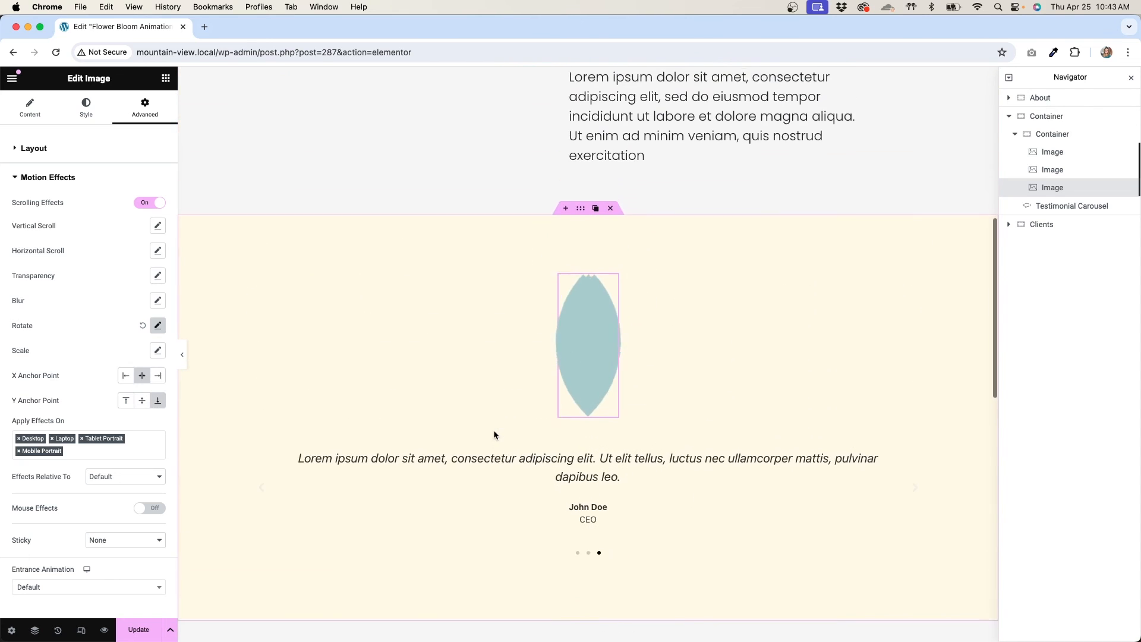
pyautogui.scroll(-9, 493, 434)
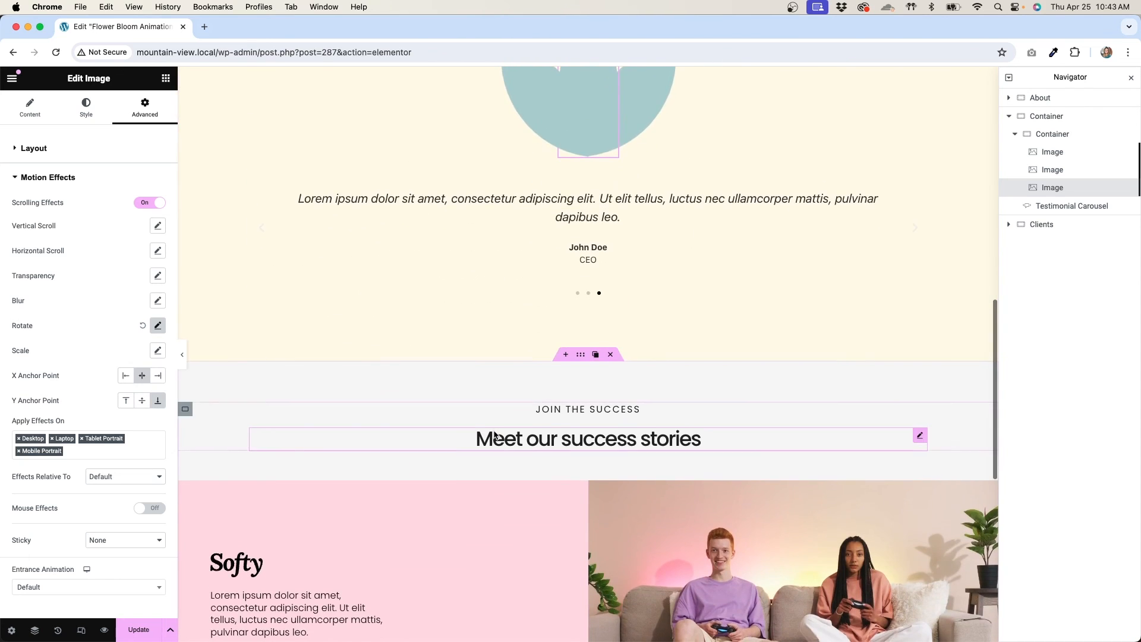
pyautogui.scroll(3, 493, 434)
pyautogui.scroll(7, 493, 434)
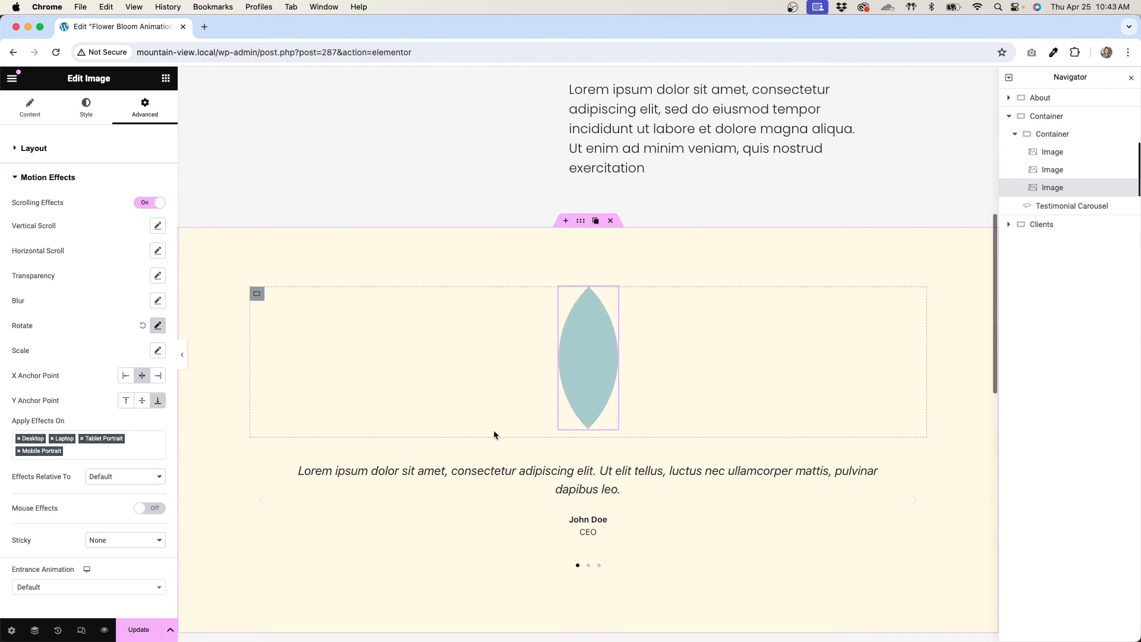
pyautogui.scroll(-4, 493, 430)
pyautogui.scroll(-8, 493, 431)
pyautogui.scroll(3, 494, 435)
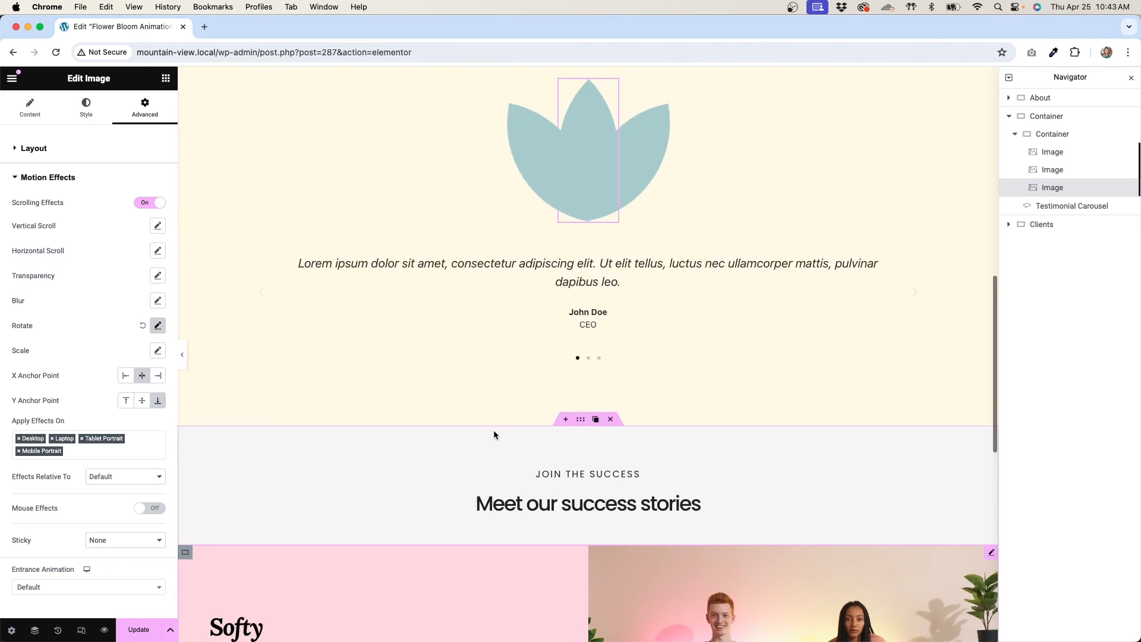
pyautogui.scroll(2, 494, 435)
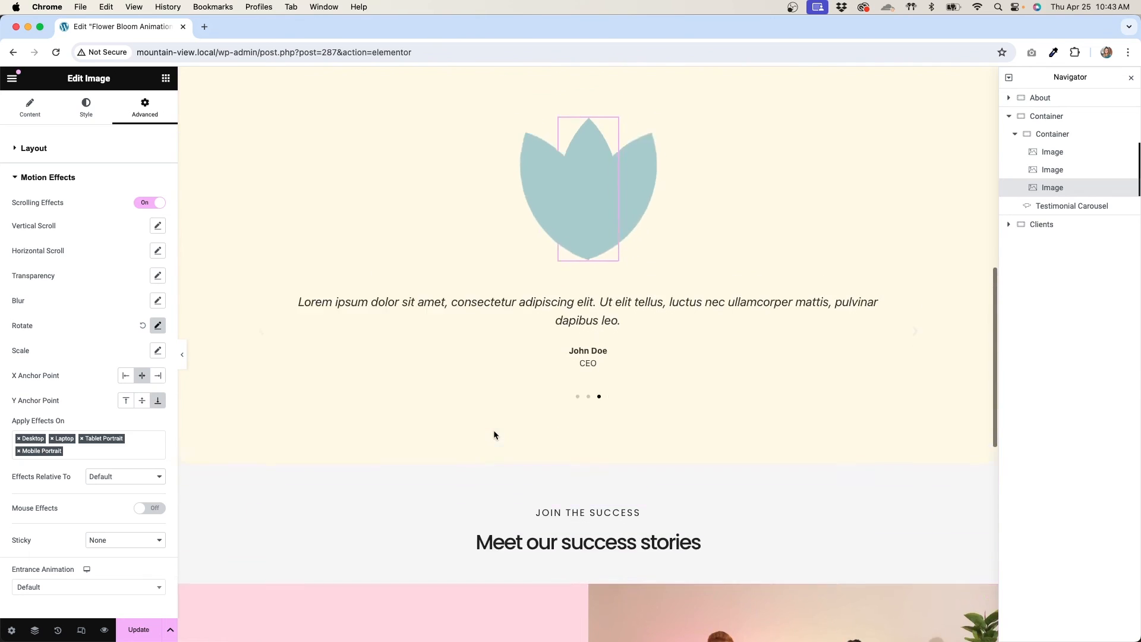
pyautogui.scroll(-3, 494, 434)
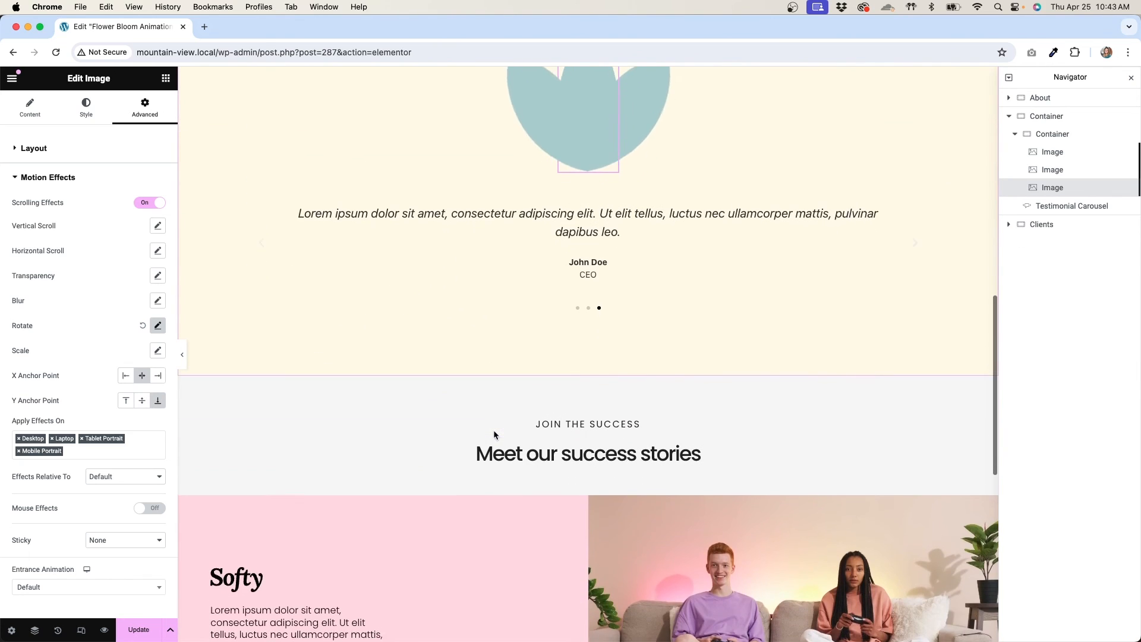
pyautogui.scroll(2, 494, 435)
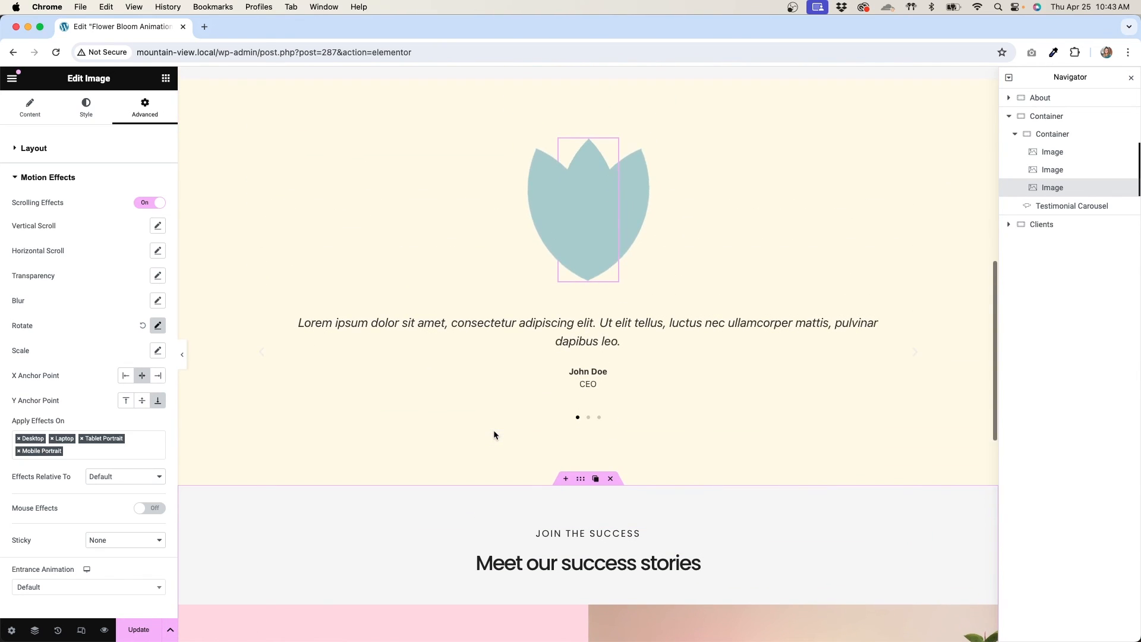